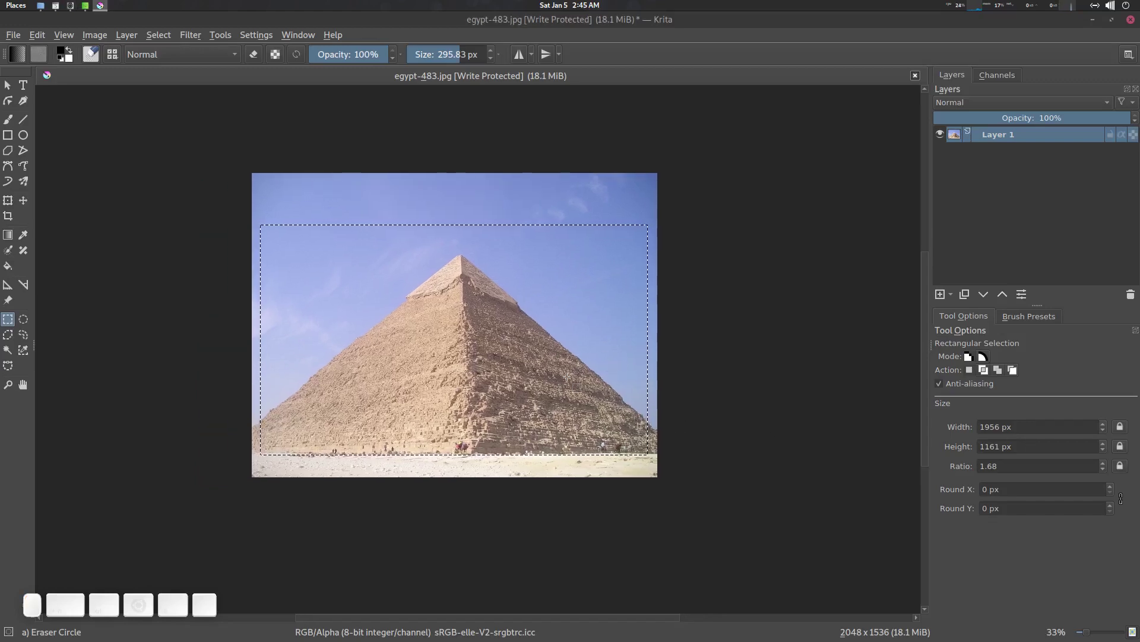
pyautogui.scroll(-3, 567, 378)
pyautogui.scroll(3, 410, 345)
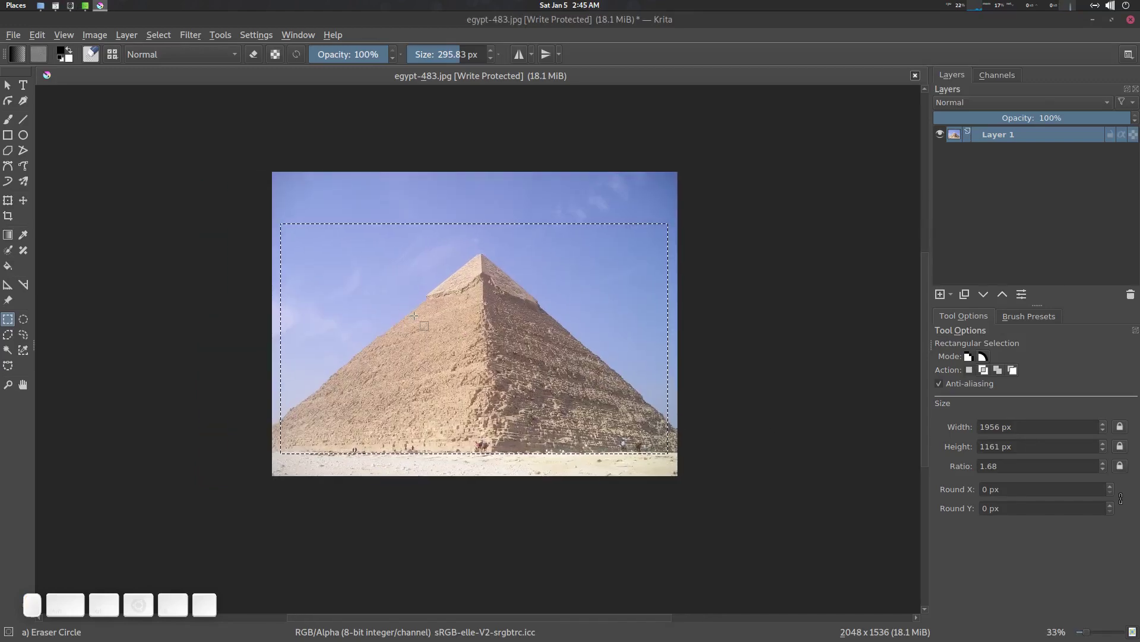
pyautogui.moveTo(478, 348); pyautogui.dragTo(520, 355)
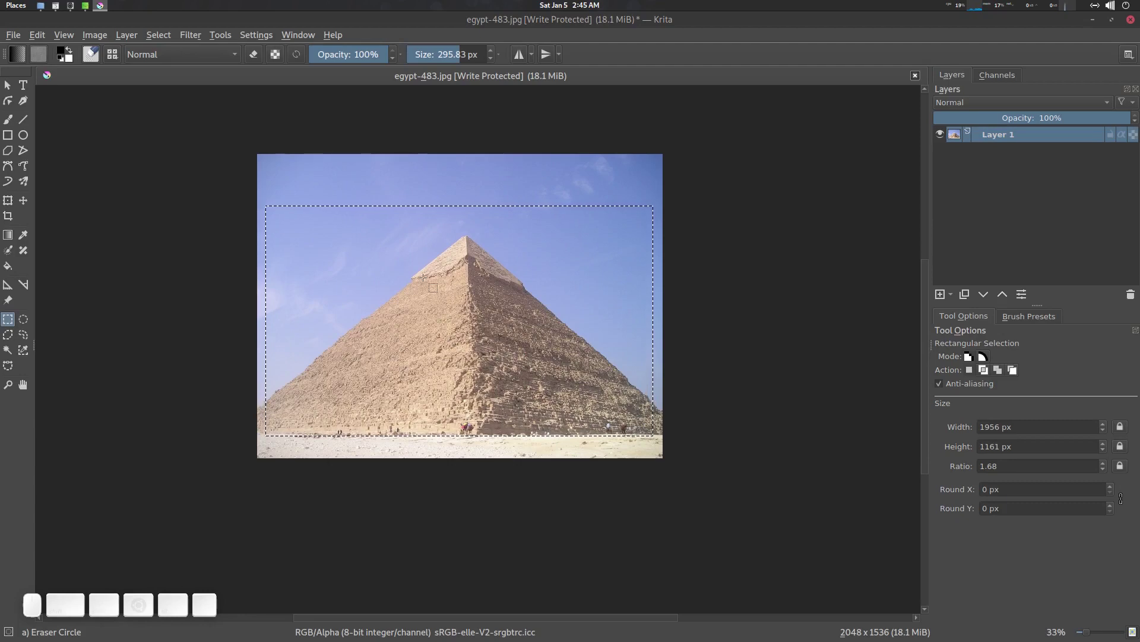
pyautogui.moveTo(477, 331); pyautogui.dragTo(460, 364)
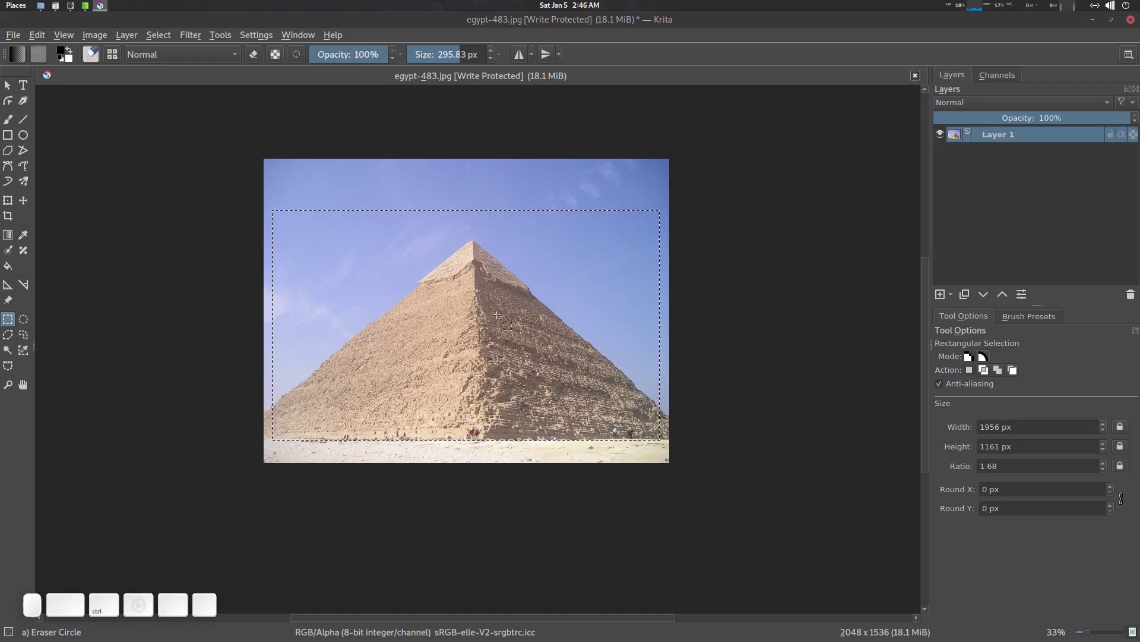
# - Replace the current selection with a rectangle about 2085 × 1116 px around the pyramid and copy the selected area
pyautogui.hotkey('ctrl', 'shift', 'a')
pyautogui.moveTo(268, 216); pyautogui.dragTo(677, 436)
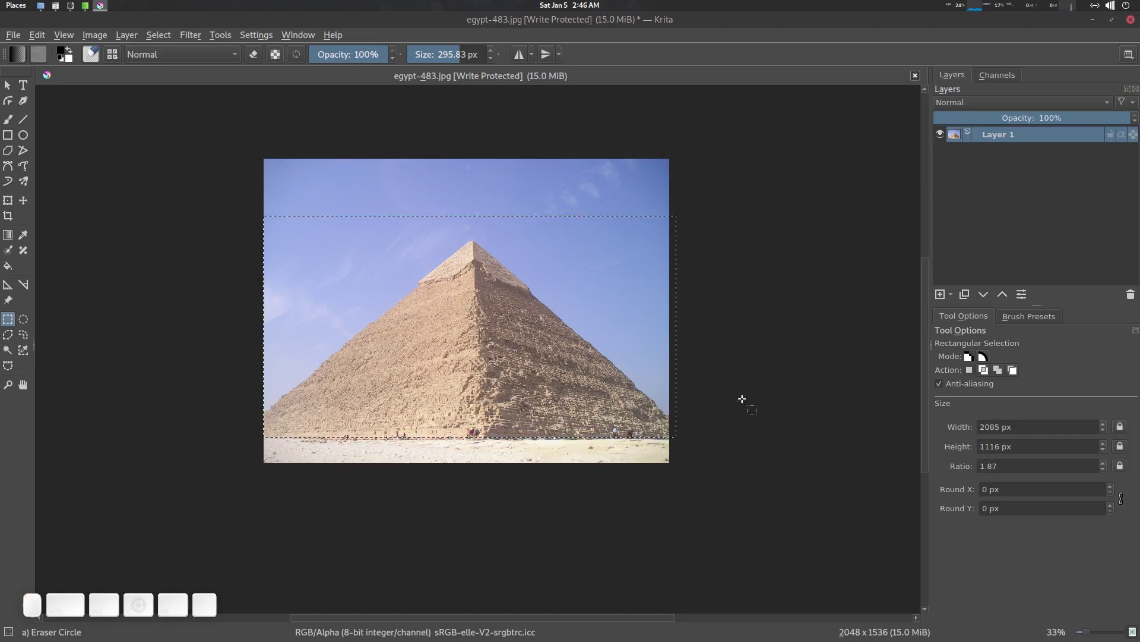
pyautogui.moveTo(509, 385); pyautogui.dragTo(539, 386)
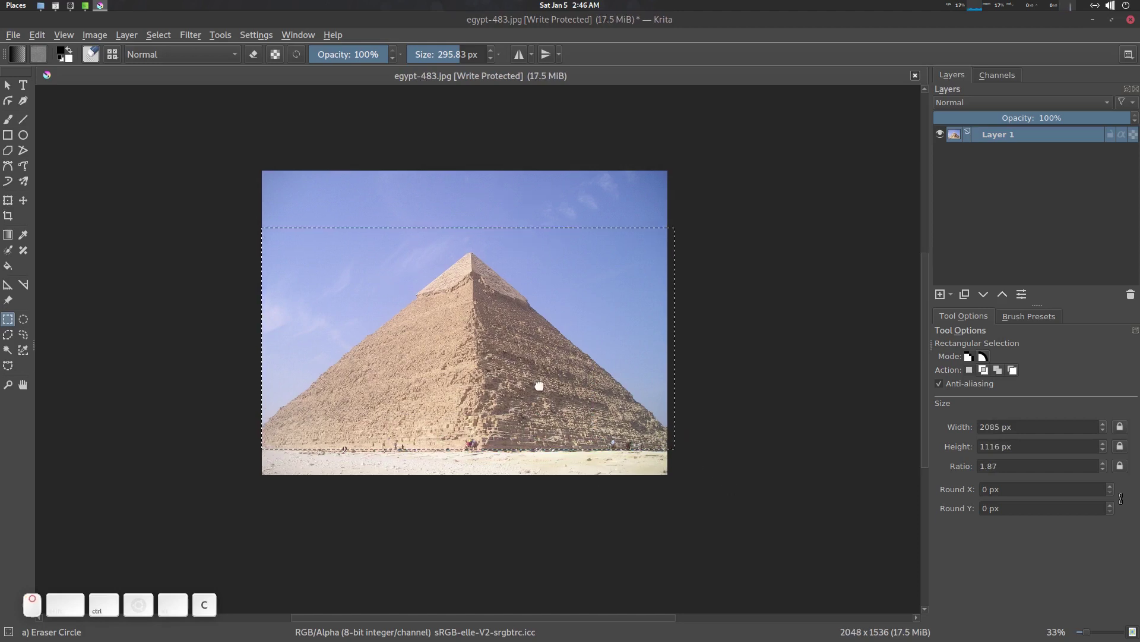
# - Create a new document from the Design cinema 16:10 template and paste the copied pyramid into it
pyautogui.hotkey('ctrl', 'n')
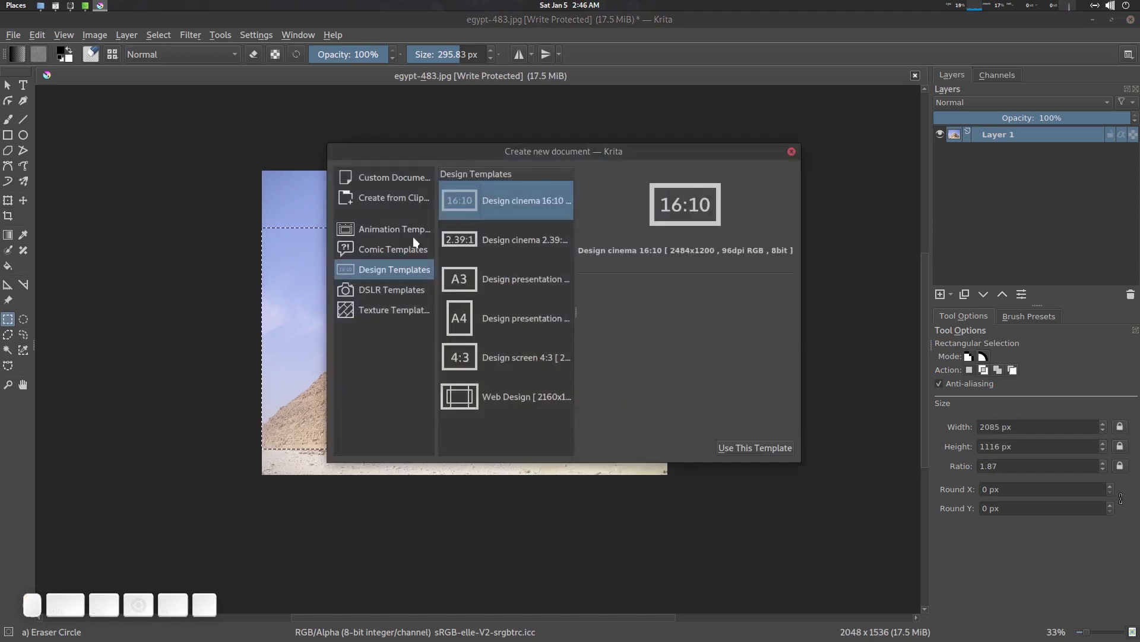
pyautogui.click(767, 451)
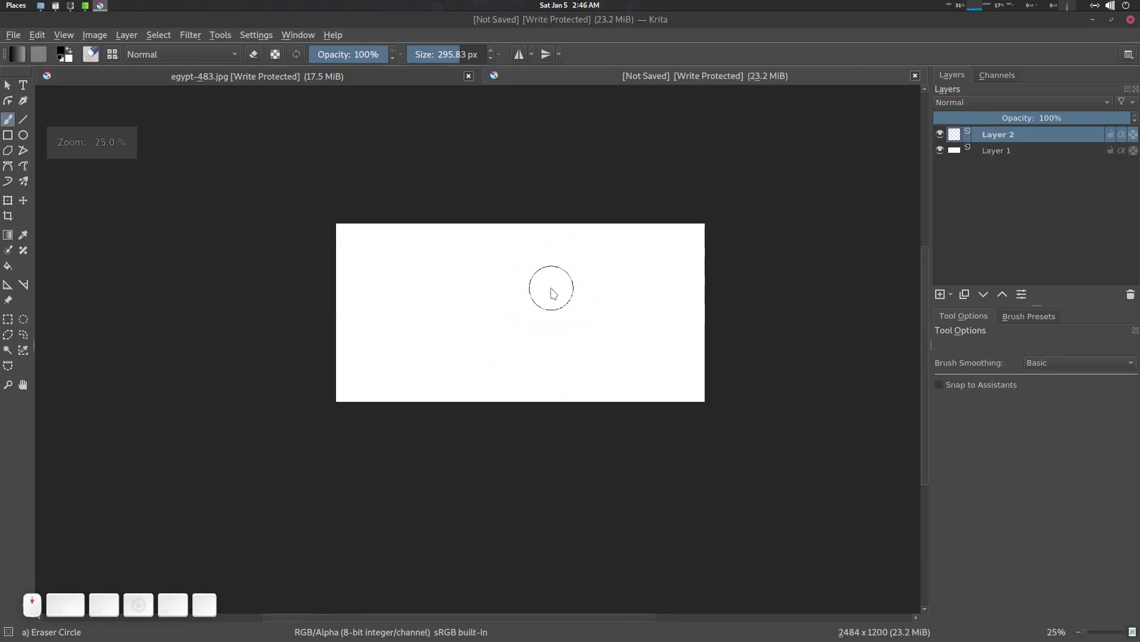
pyautogui.moveTo(551, 288)
pyautogui.mouseDown()
pyautogui.moveTo(514, 318)
pyautogui.moveTo(532, 318)
pyautogui.moveTo(544, 301)
pyautogui.mouseUp()
pyautogui.scroll(1, 511, 320)
pyautogui.hotkey('ctrl', 'v')
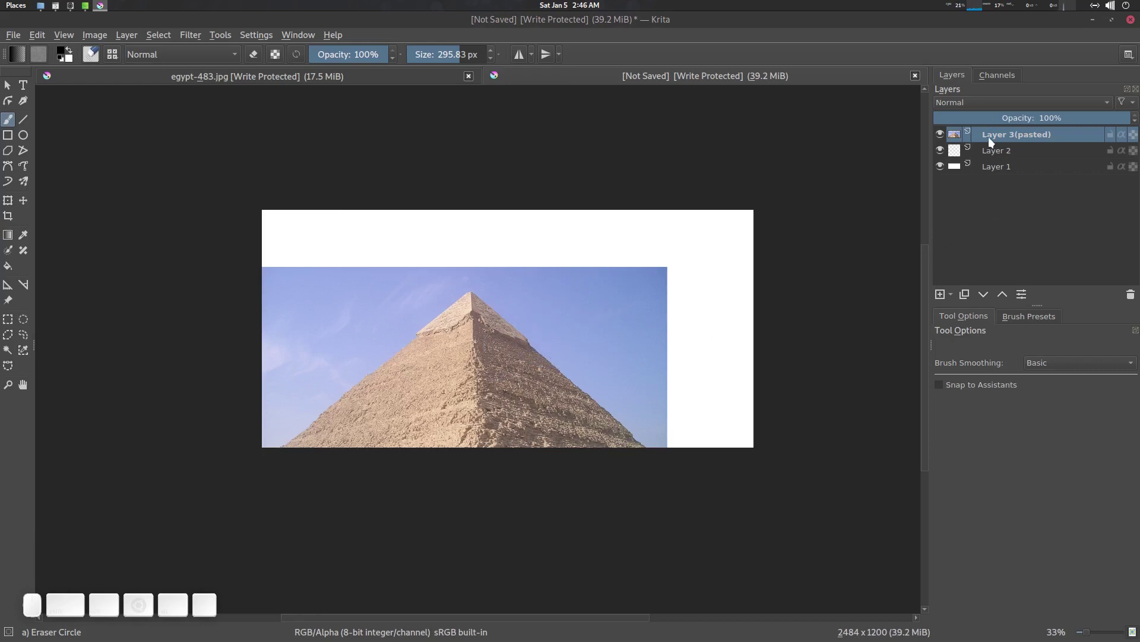
# - Duplicate the pasted pyramid layer, hiding the original and making the copy active
pyautogui.click(966, 295)
pyautogui.click(950, 153)
pyautogui.click(941, 150)
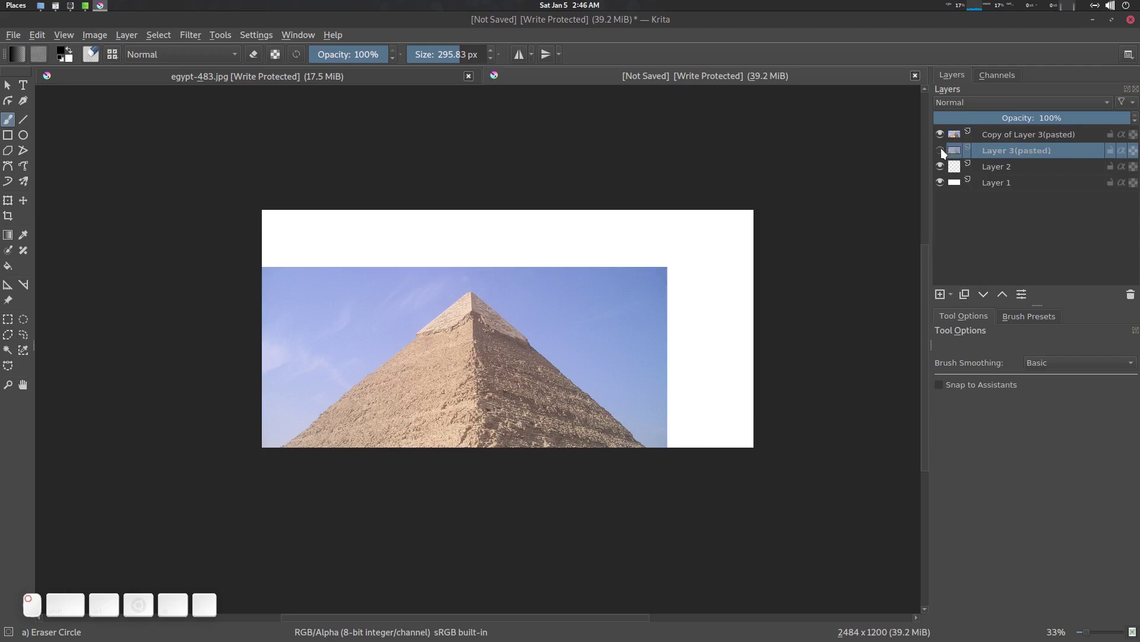
pyautogui.click(1016, 138)
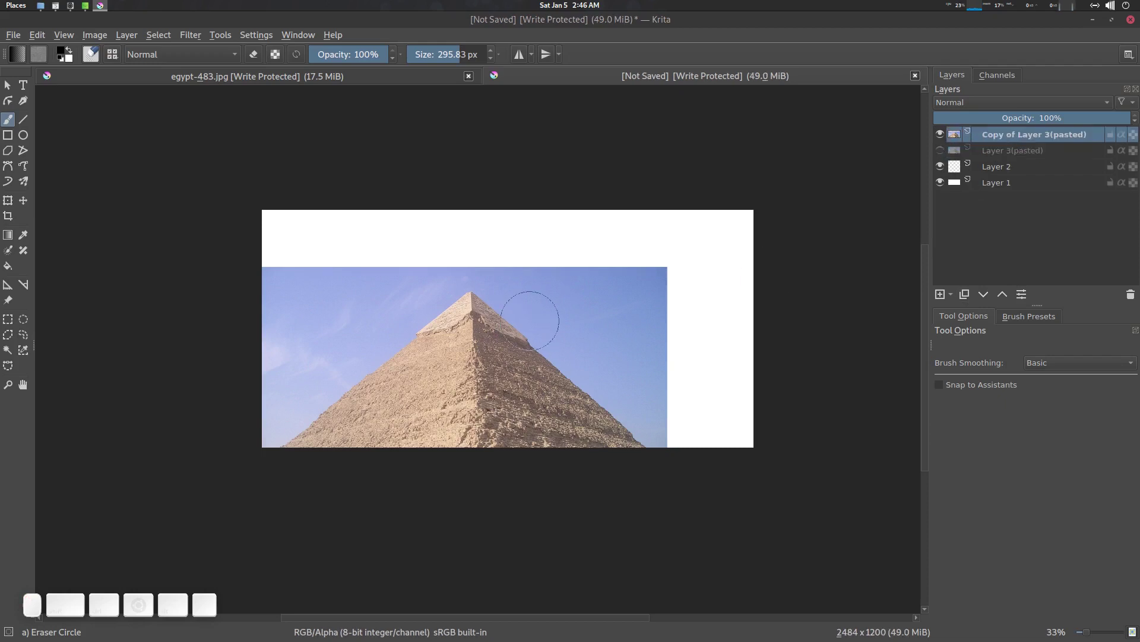
# - Transform the copied pyramid layer into a tiny thumbnail right of the canvas centre, at about x 1846, y 549 px
pyautogui.hotkey('ctrl', 't')
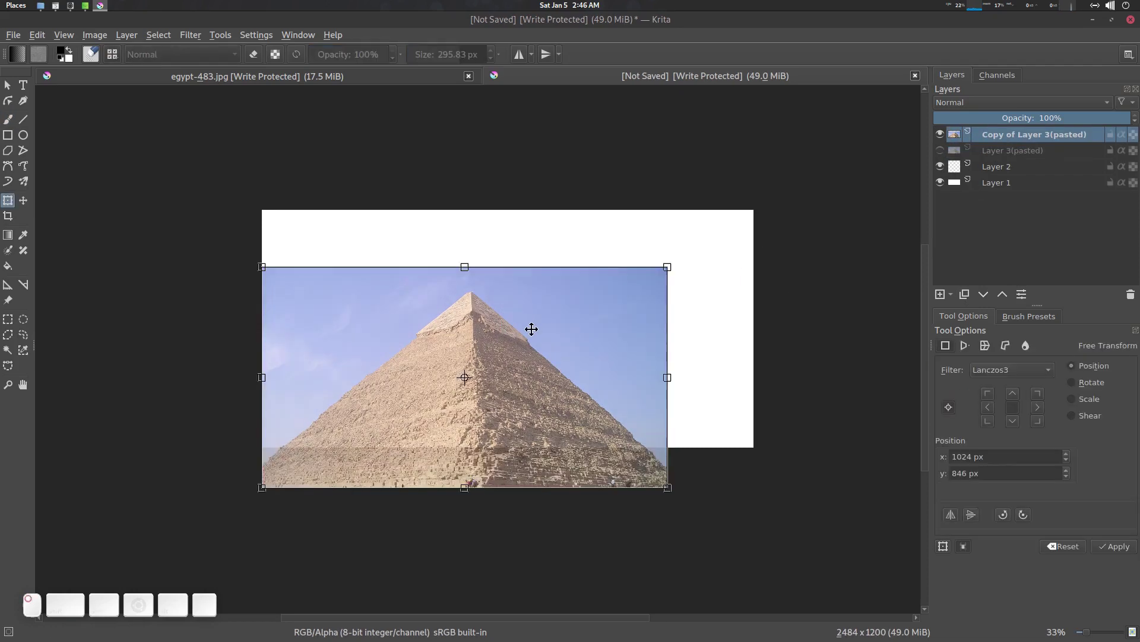
pyautogui.moveTo(533, 329); pyautogui.dragTo(590, 341)
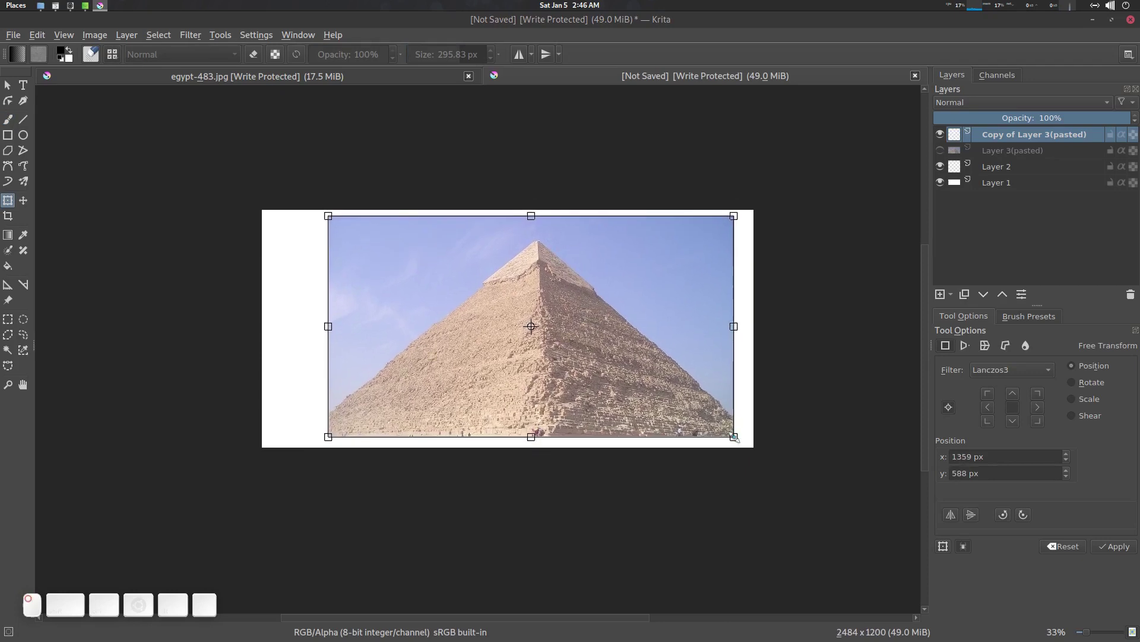
pyautogui.moveTo(735, 438); pyautogui.dragTo(661, 368)
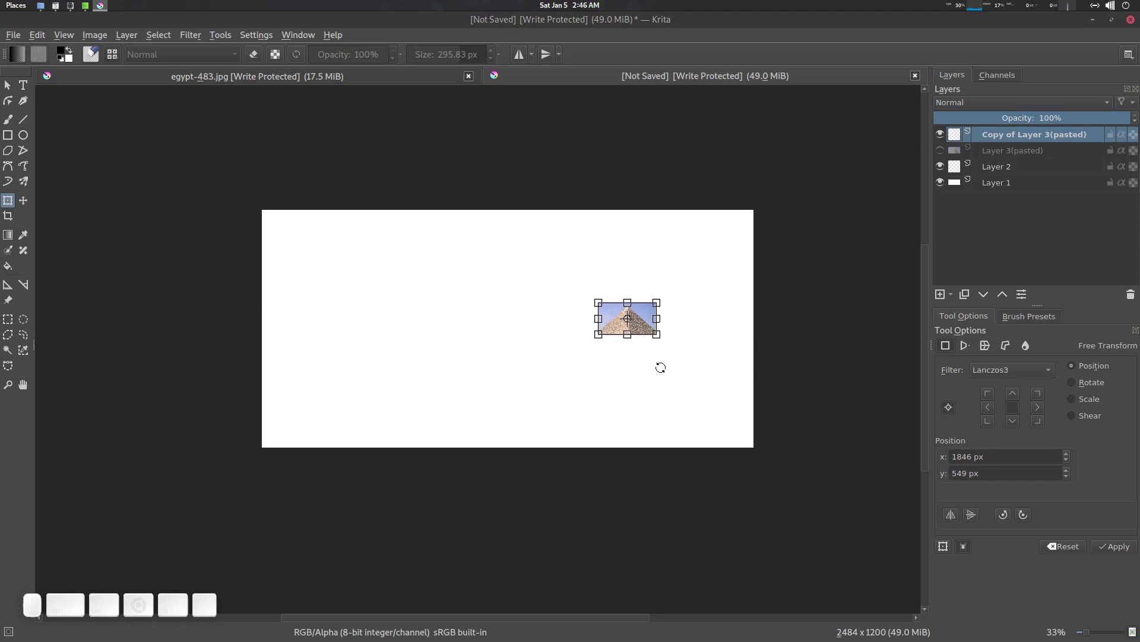
pyautogui.press('Return')
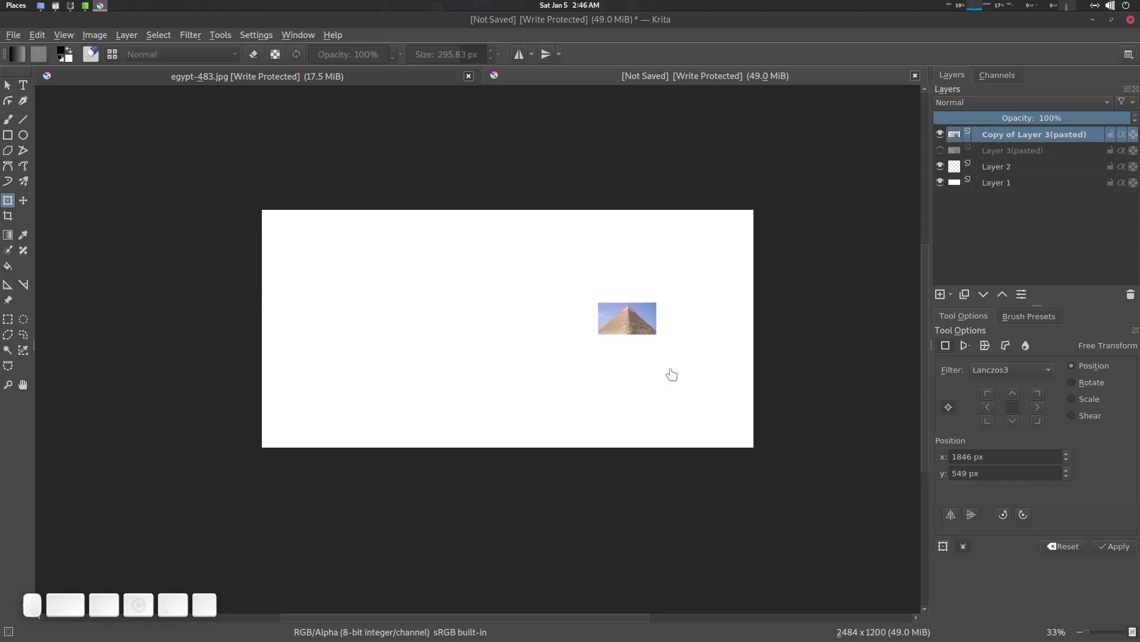
# - Paint thick black brush strokes on Layer 1 in the left part of the canvas
pyautogui.click(1011, 182)
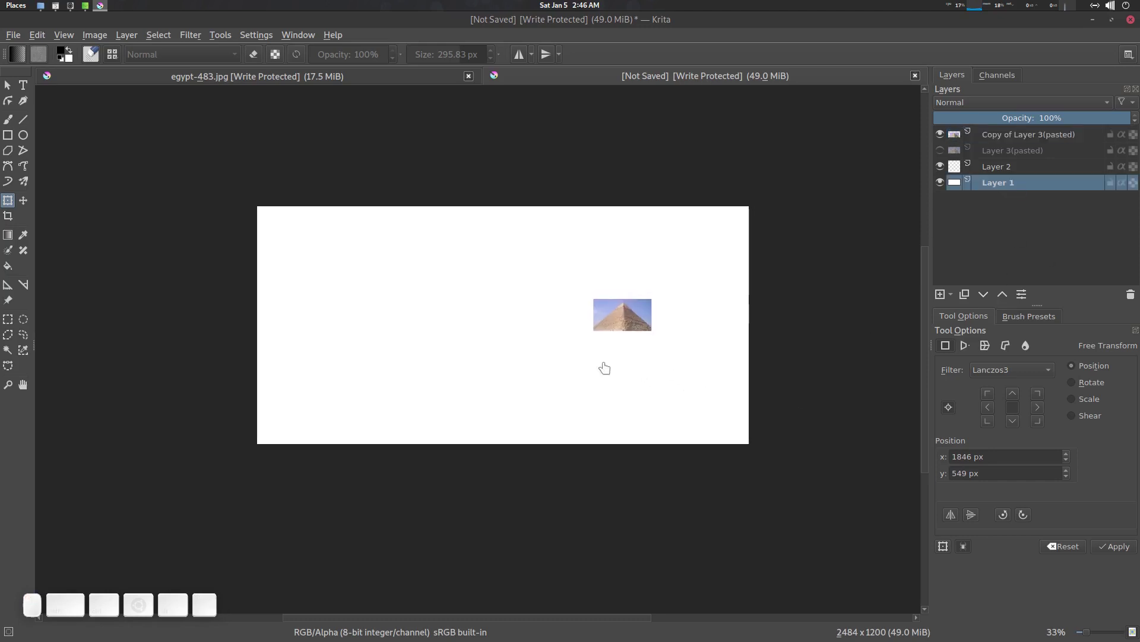
pyautogui.press('b')
pyautogui.moveTo(349, 372); pyautogui.dragTo(363, 395)
pyautogui.moveTo(378, 344)
pyautogui.mouseDown()
pyautogui.moveTo(395, 318)
pyautogui.moveTo(331, 300)
pyautogui.mouseUp()
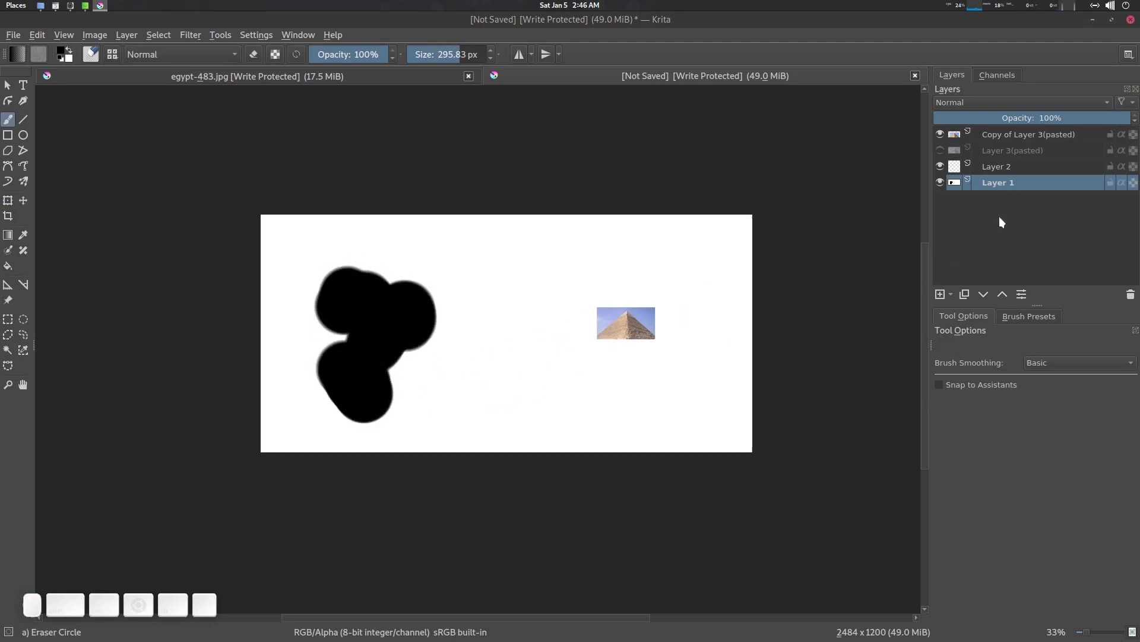
# - Enlarge the shrunken pyramid copy to nearly the canvas height and compare its quality with the hidden original layer
pyautogui.click(1035, 137)
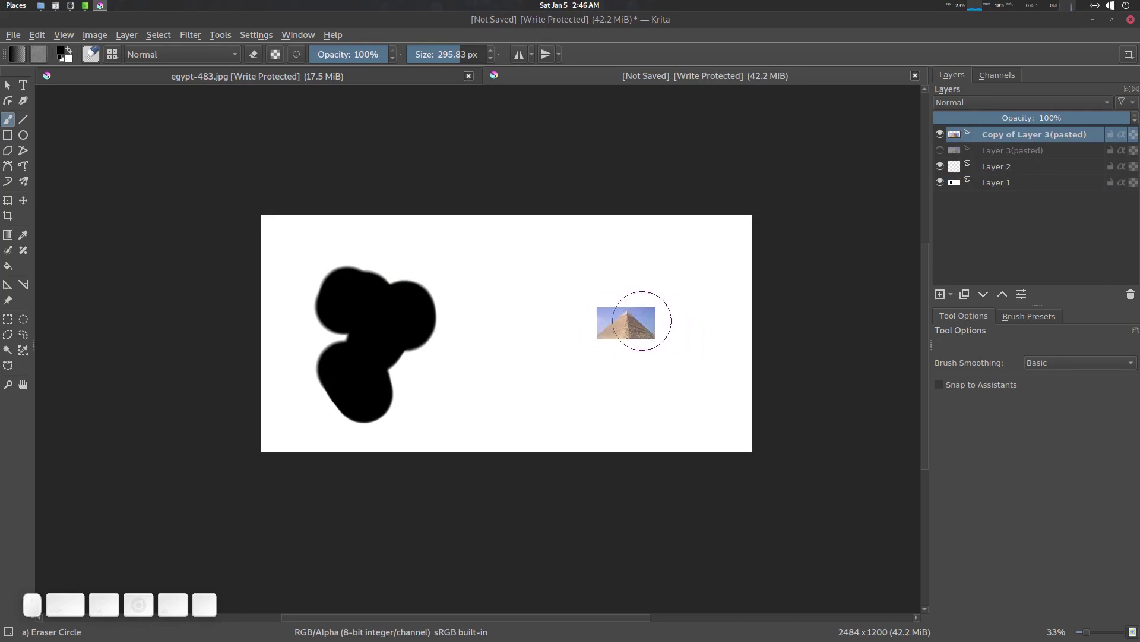
pyautogui.hotkey('ctrl', 't')
pyautogui.moveTo(660, 348); pyautogui.dragTo(805, 440)
pyautogui.press('Return')
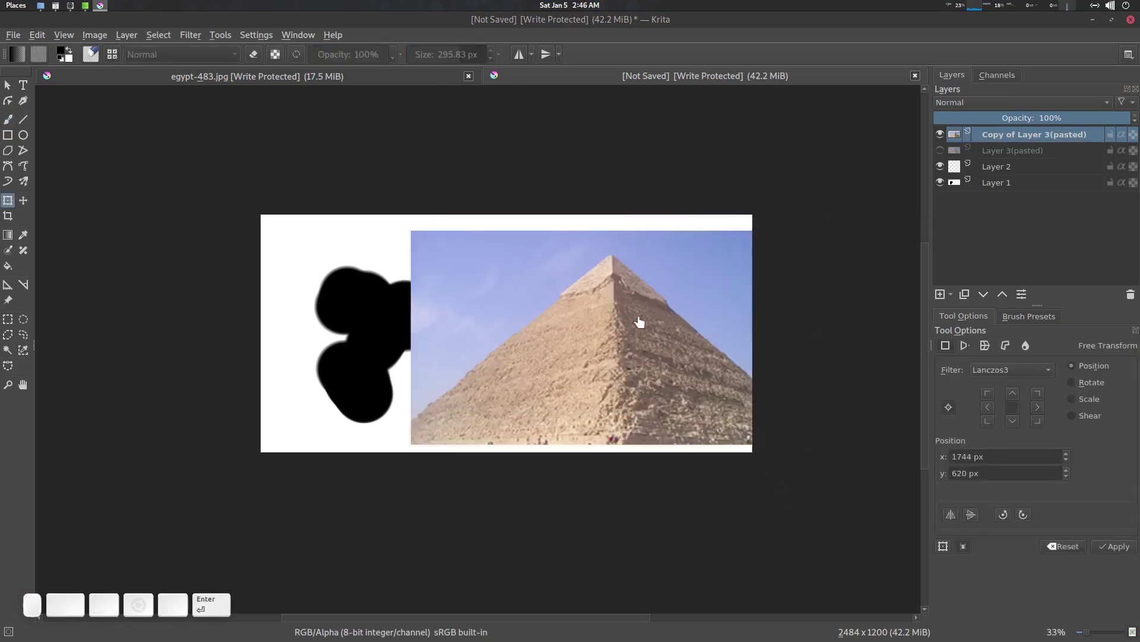
pyautogui.click(939, 150)
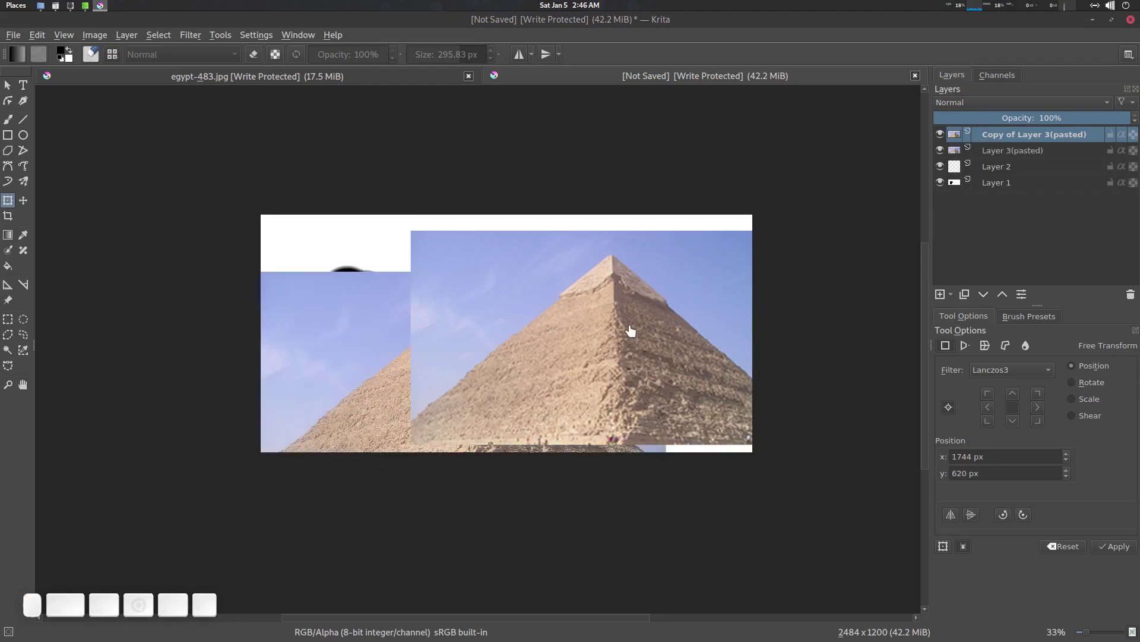
pyautogui.click(939, 150)
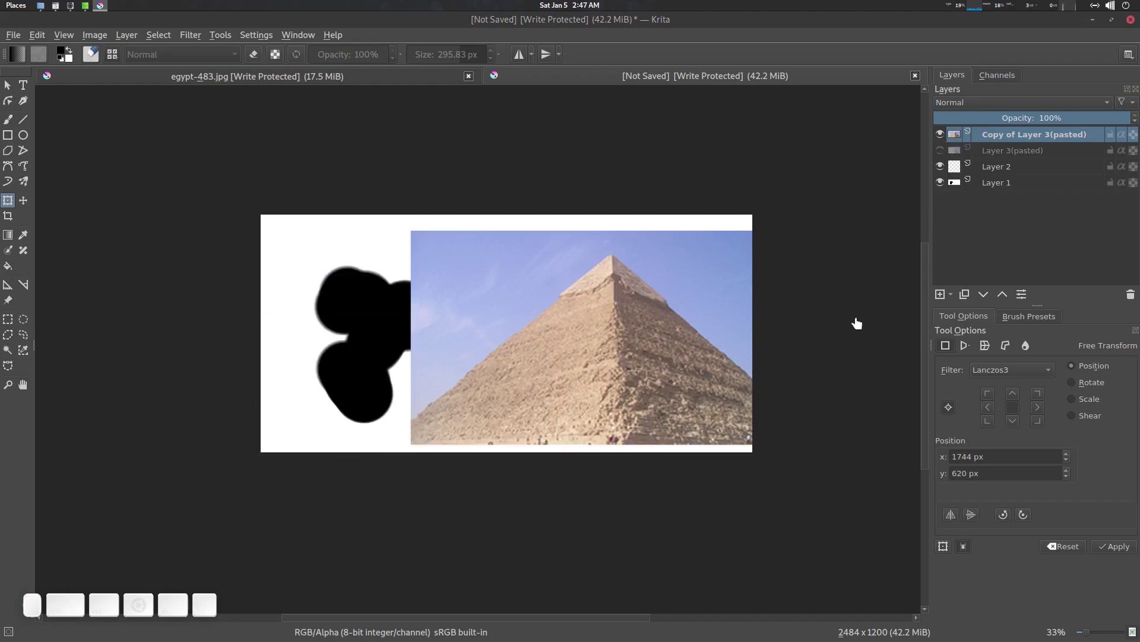
# - Delete the rescaled pyramid copy and make the original pasted layer visible
pyautogui.click(1031, 153)
pyautogui.click(1037, 136)
pyautogui.click(1130, 296)
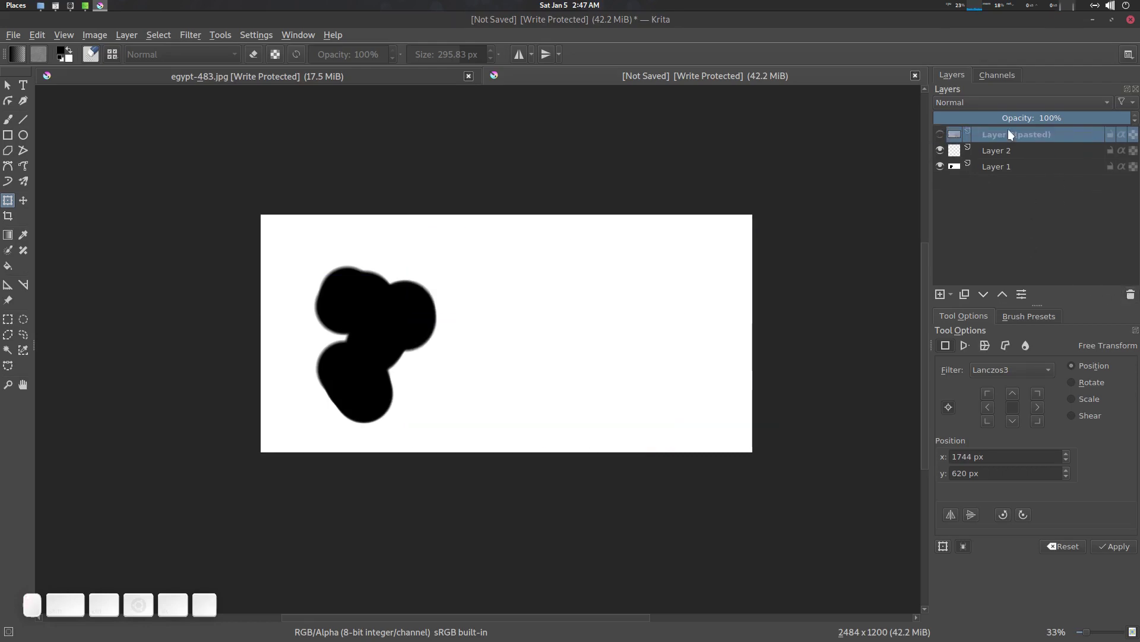
pyautogui.click(940, 134)
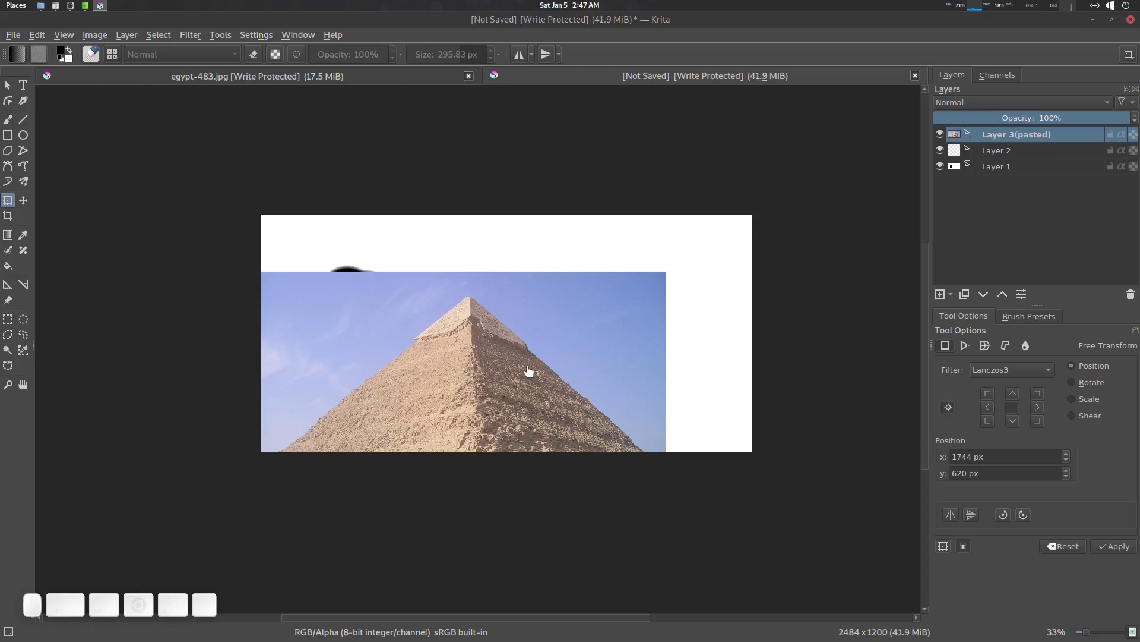
# - Move the pasted pyramid to about x 1356, y 597 px and add a transform mask to its layer
pyautogui.moveTo(473, 382); pyautogui.dragTo(545, 335)
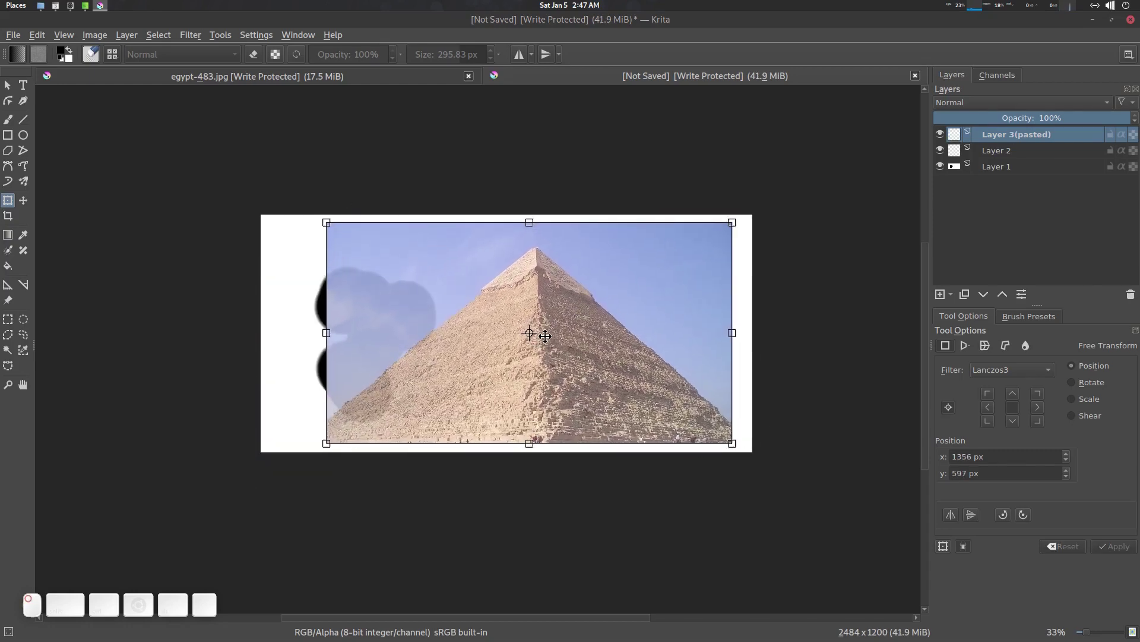
pyautogui.press('Return')
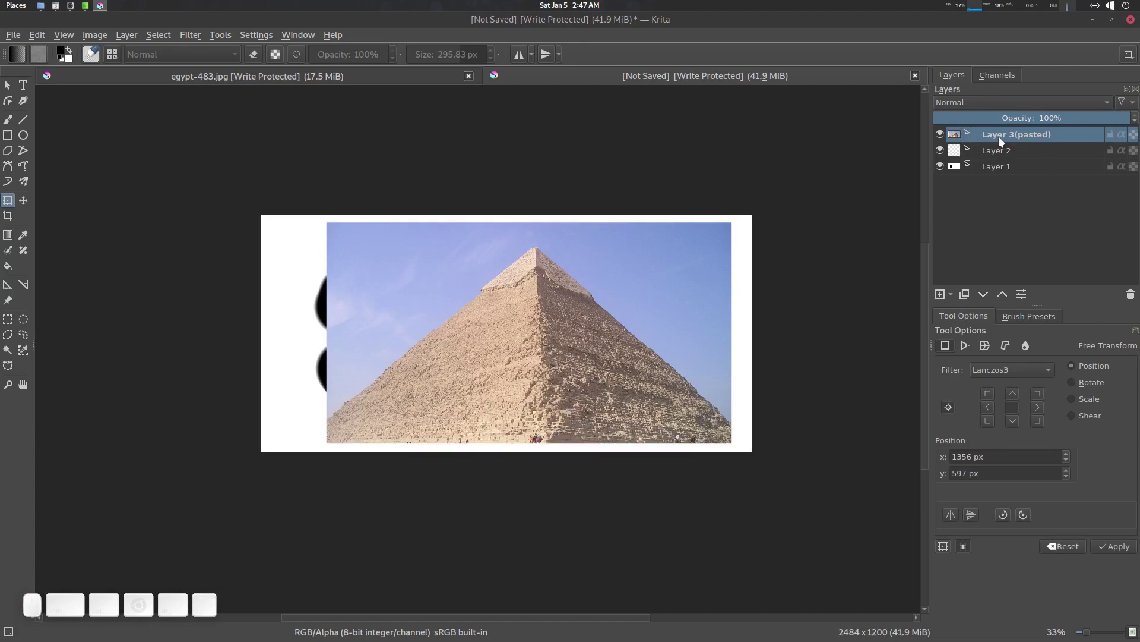
pyautogui.moveTo(1011, 133)
pyautogui.click(953, 291)
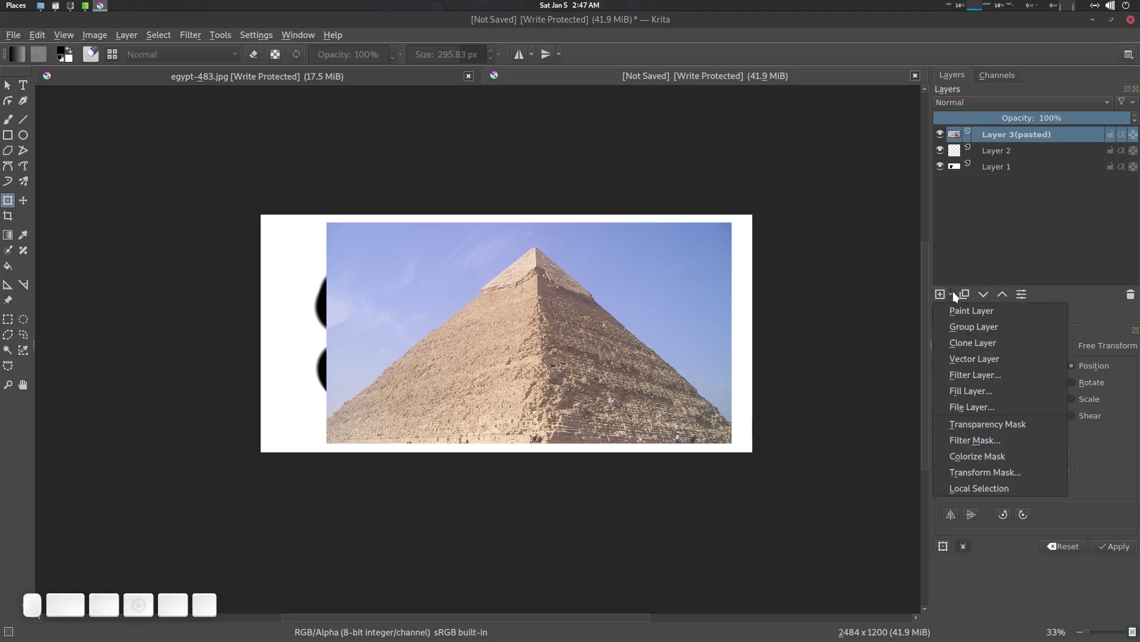
pyautogui.click(984, 473)
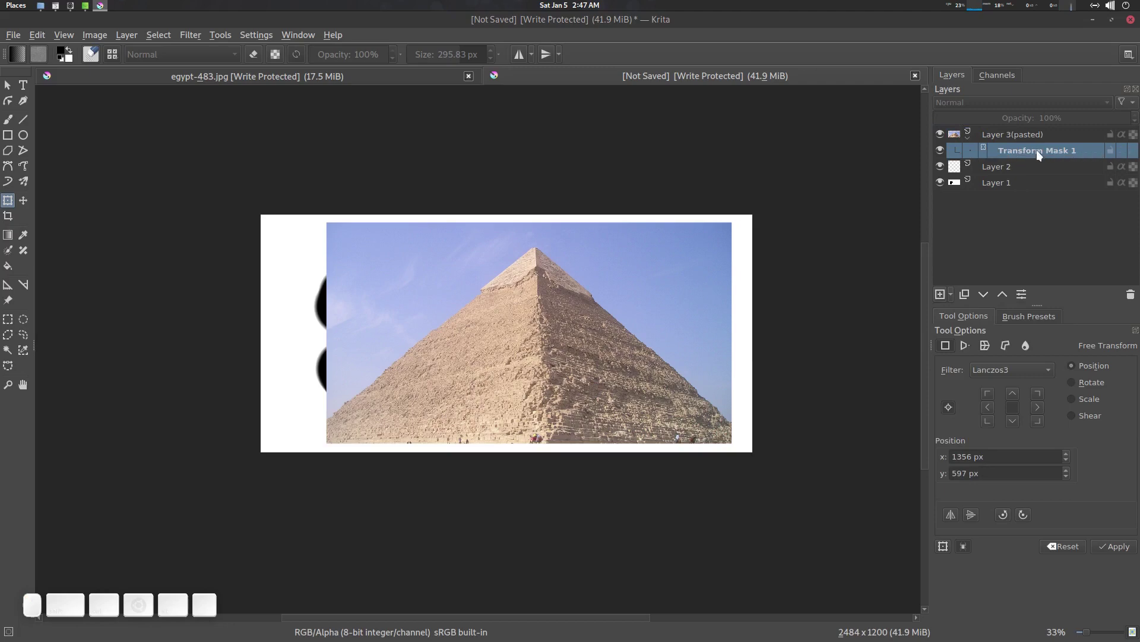
# - Use the transform mask to shrink the pyramid into the canvas's upper right area, at about x 1935, y 439 px
pyautogui.click(638, 306)
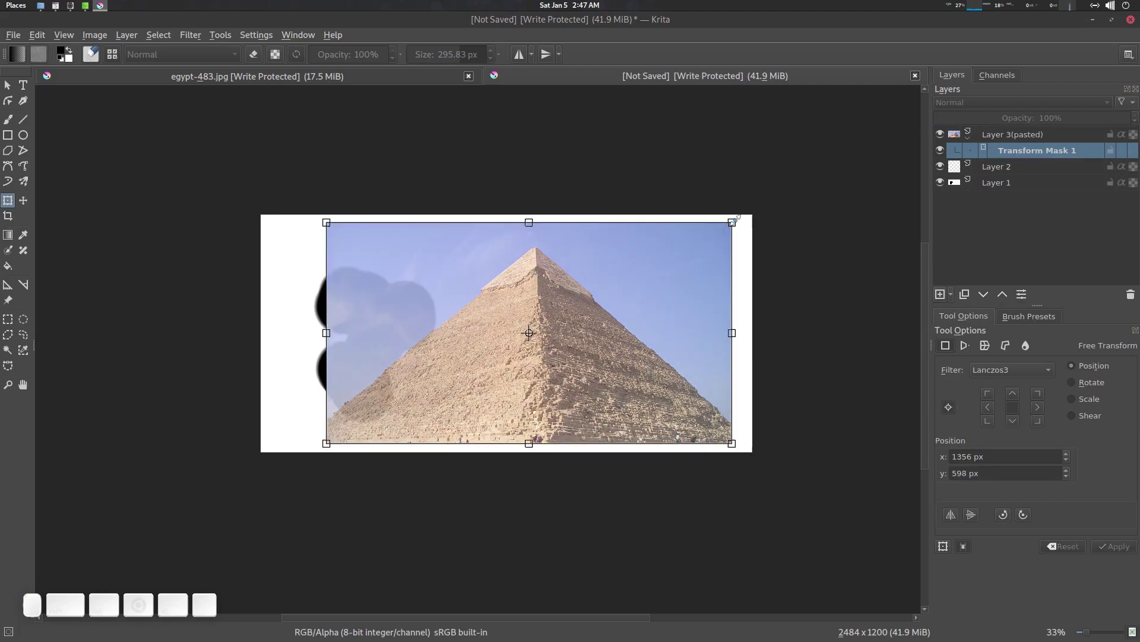
pyautogui.moveTo(735, 219); pyautogui.dragTo(667, 291)
pyautogui.press('Return')
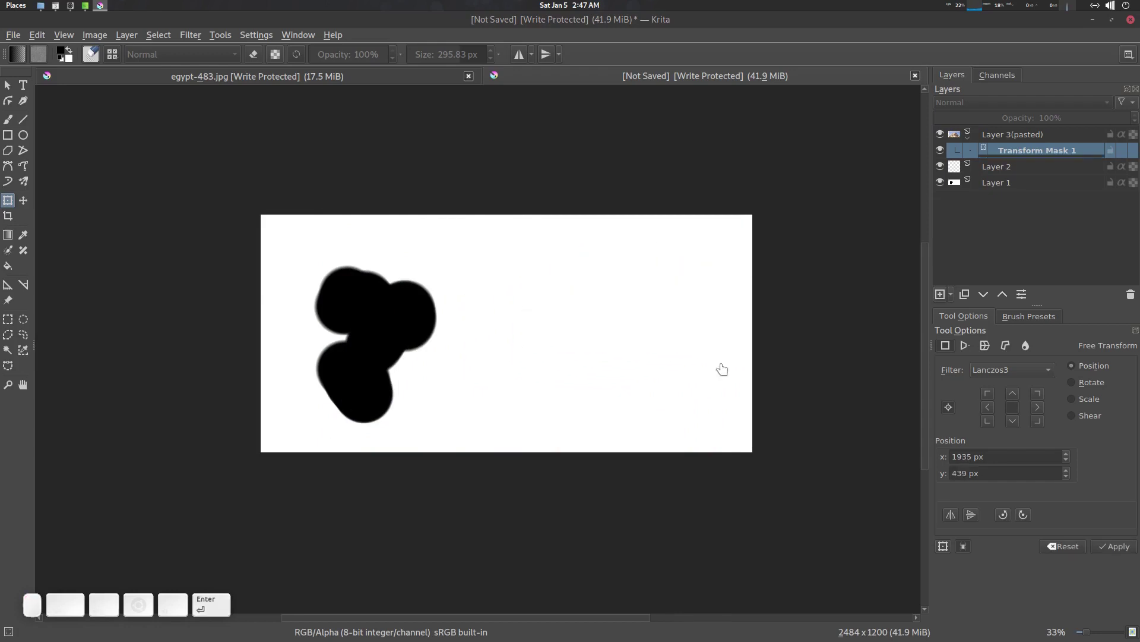
# - Paint another large black blob on Layer 1, between the existing strokes and the small pyramid
pyautogui.click(1013, 183)
pyautogui.moveTo(499, 343)
pyautogui.mouseDown()
pyautogui.moveTo(522, 331)
pyautogui.moveTo(451, 384)
pyautogui.mouseUp()
pyautogui.press('b')
# - Enlarge the pyramid through its transform mask to fill the canvas height and move it to about x 1809, y 618 px
pyautogui.click(1015, 135)
pyautogui.click(1038, 151)
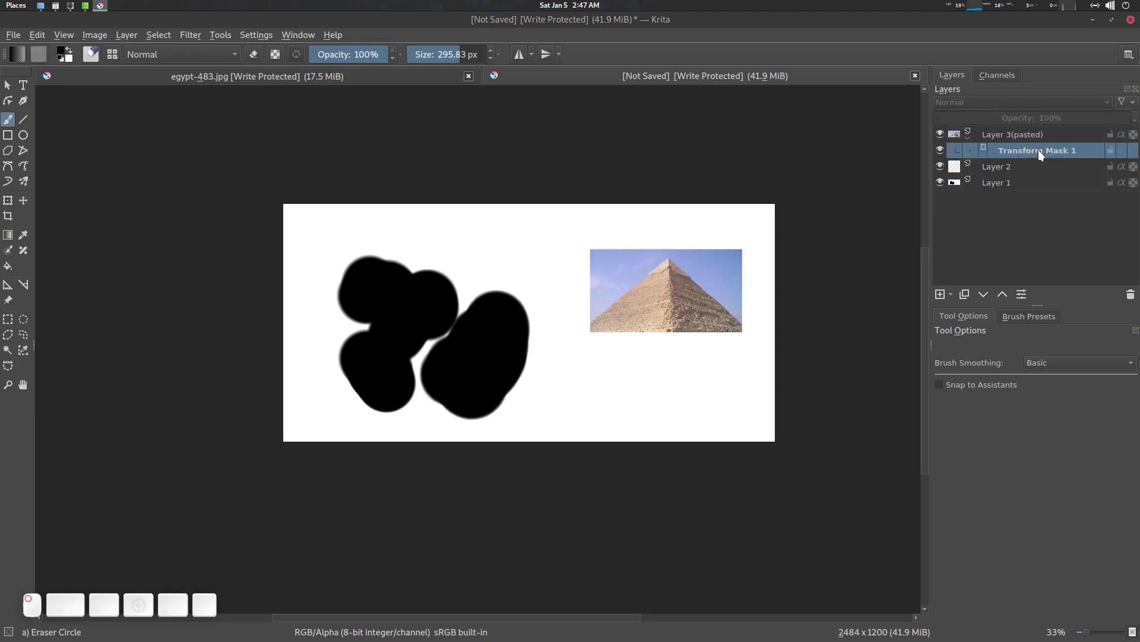
pyautogui.hotkey('ctrl', 't')
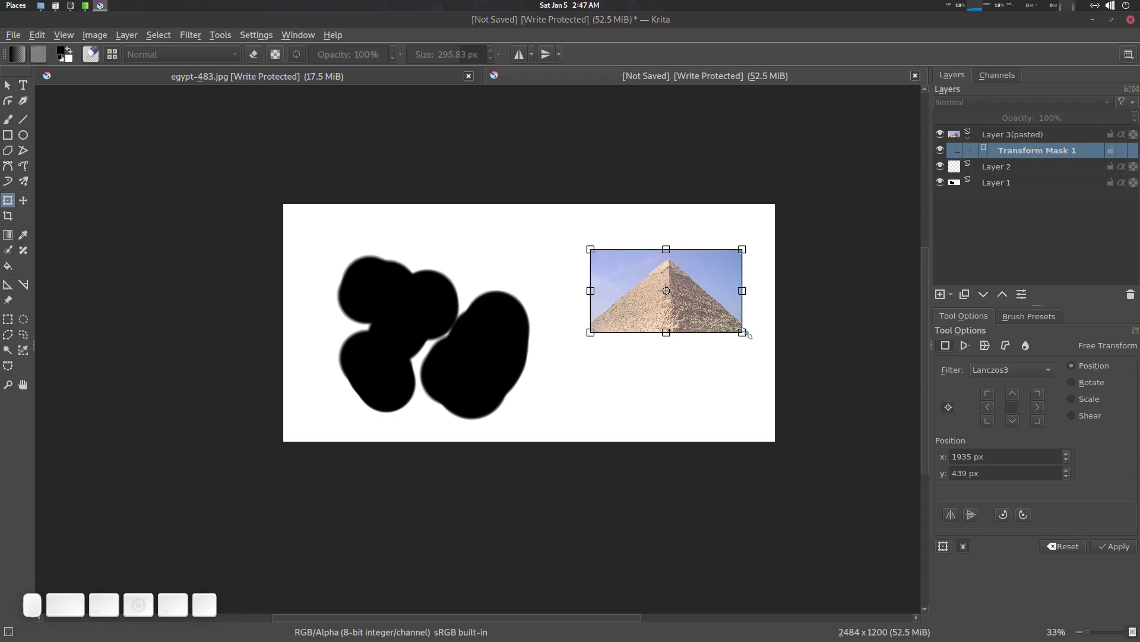
pyautogui.moveTo(745, 334); pyautogui.dragTo(897, 420)
pyautogui.moveTo(667, 293); pyautogui.dragTo(652, 326)
pyautogui.press('Return')
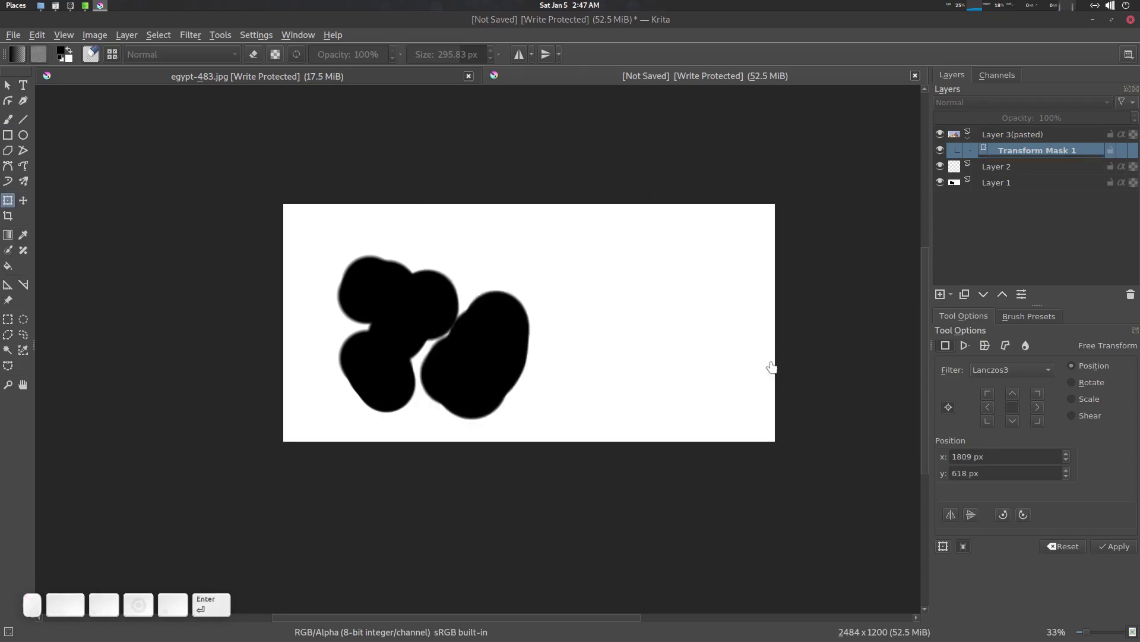
# - Undo the last transform mask enlargement of the pyramid
pyautogui.hotkey('ctrl', 'z')
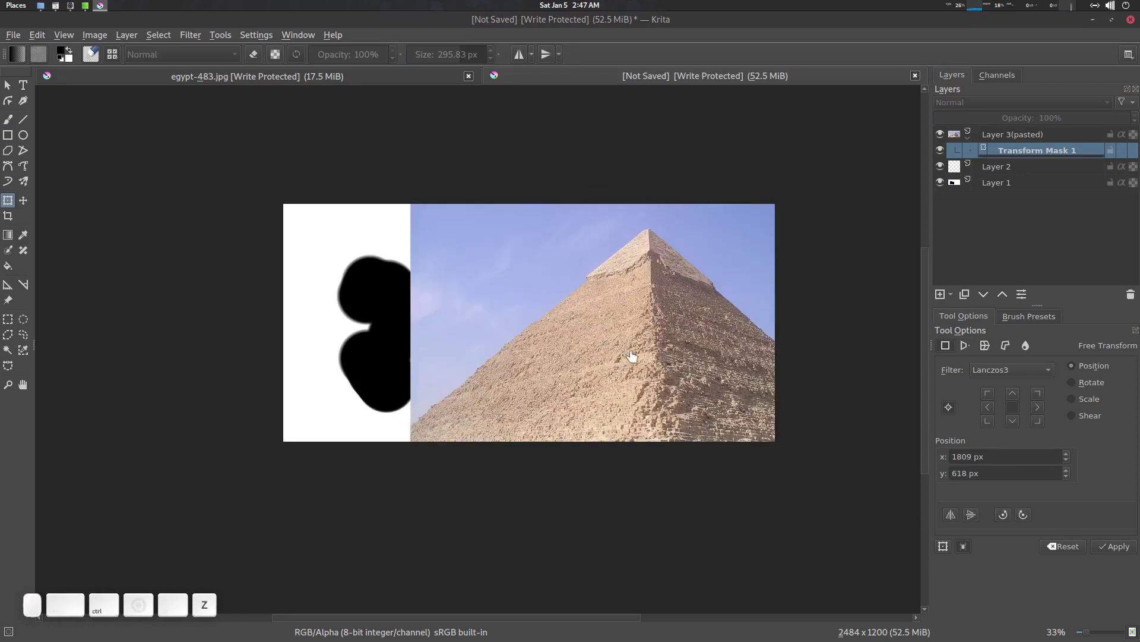
pyautogui.hotkey('ctrl', 'z')
pyautogui.scroll(-1, 686, 353)
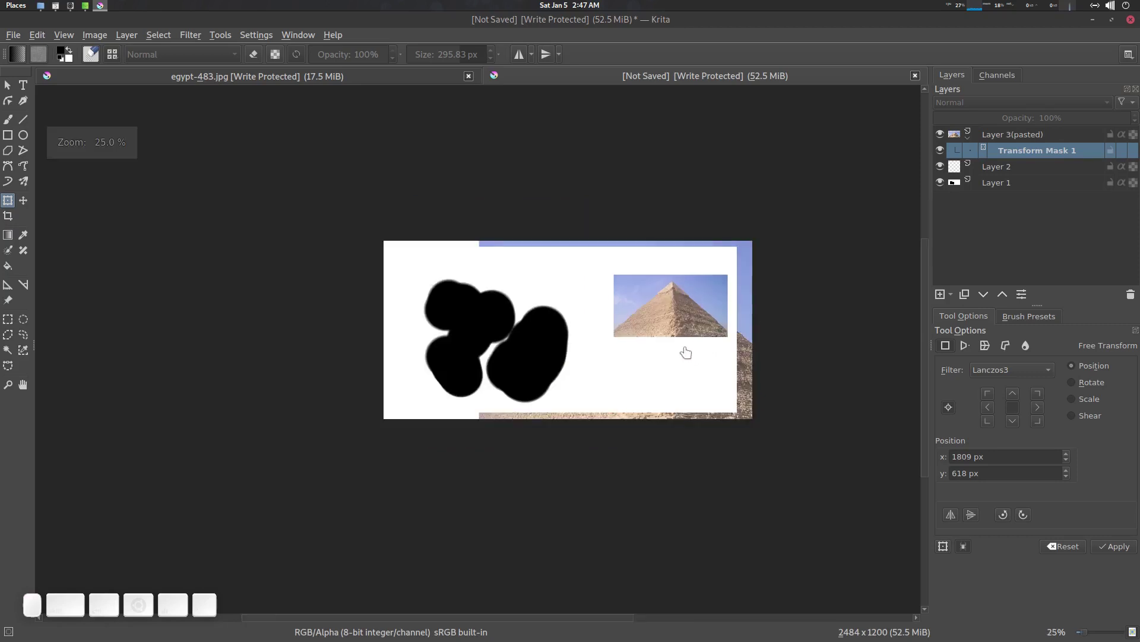
pyautogui.scroll(1, 686, 353)
# - Toggle the visibility of the pasted pyramid layer and Layer 1 off and on to refresh the canvas
pyautogui.click(940, 133)
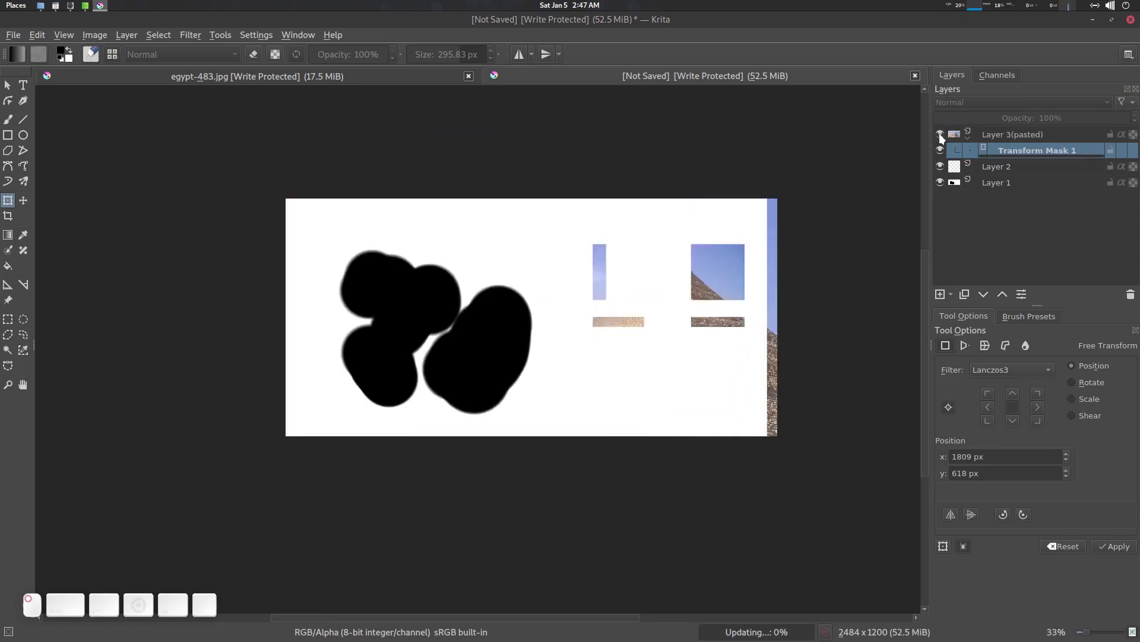
pyautogui.moveTo(710, 325); pyautogui.dragTo(679, 325)
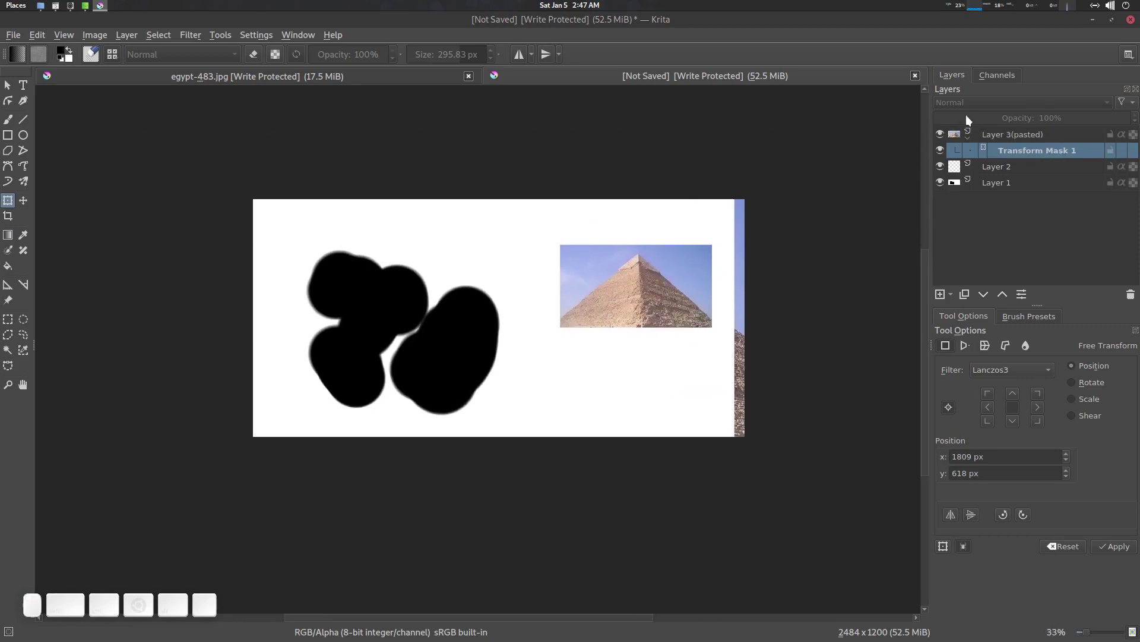
pyautogui.click(942, 132)
pyautogui.click(942, 133)
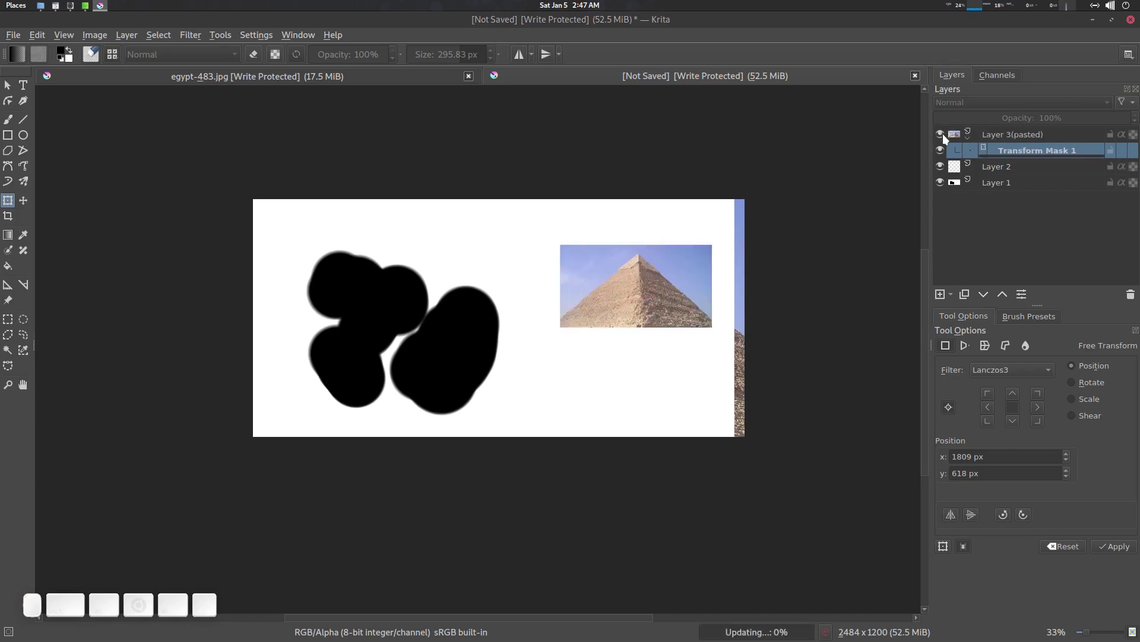
pyautogui.click(945, 181)
pyautogui.click(944, 180)
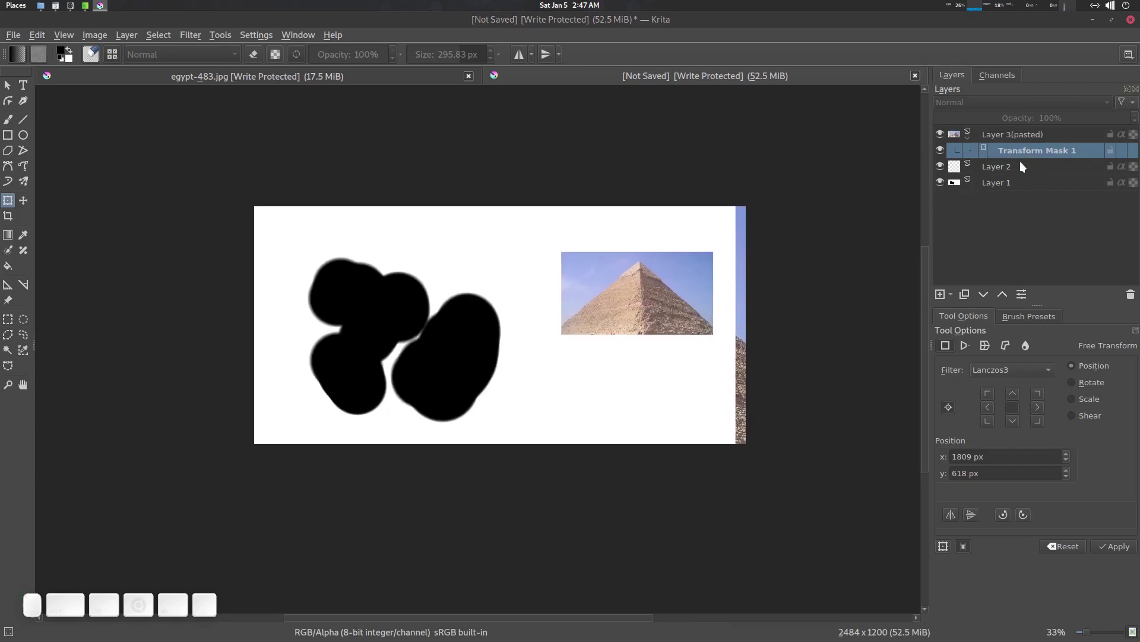
# - Toggle the visibility of Layer 1 and the pyramid's transform mask off and on to refresh the canvas
pyautogui.click(1004, 168)
pyautogui.click(942, 183)
pyautogui.click(942, 183)
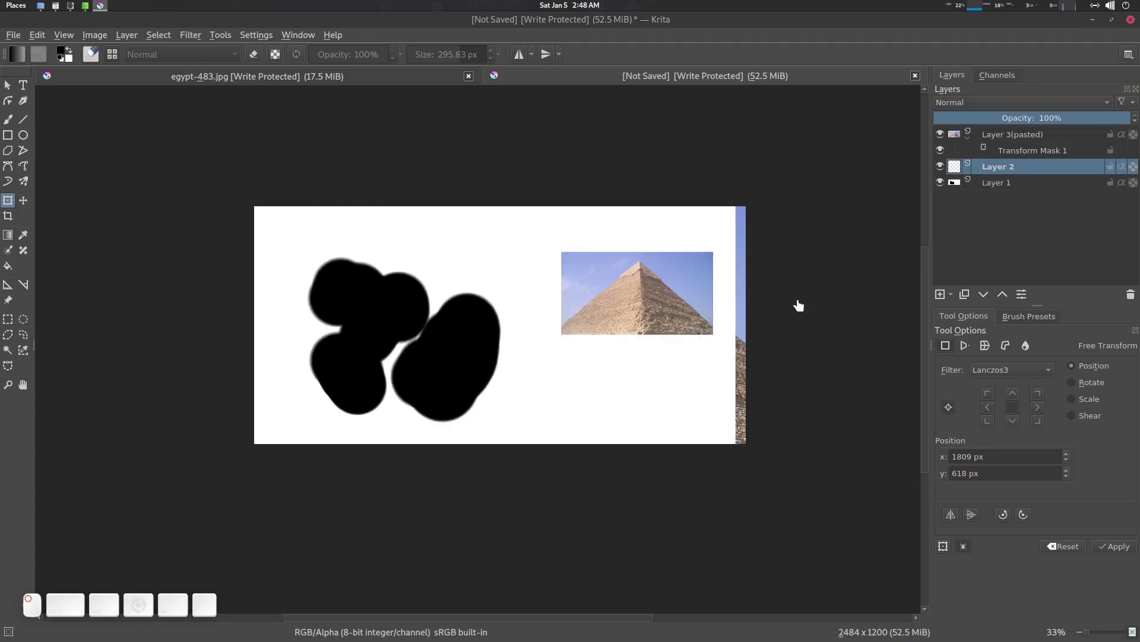
pyautogui.click(1022, 151)
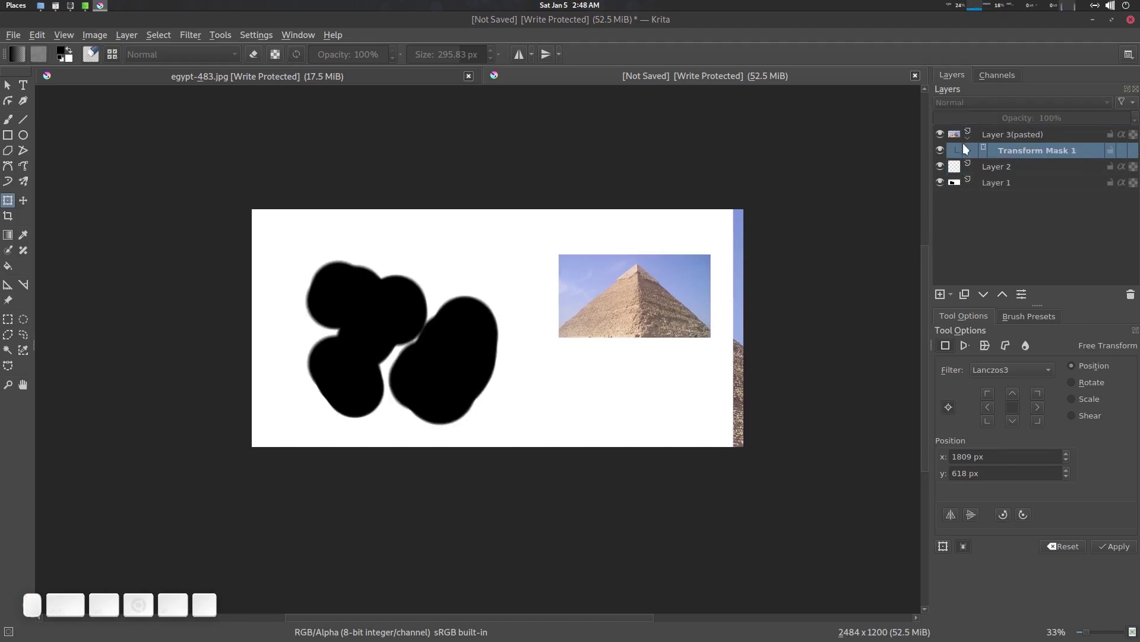
pyautogui.click(940, 148)
pyautogui.click(941, 149)
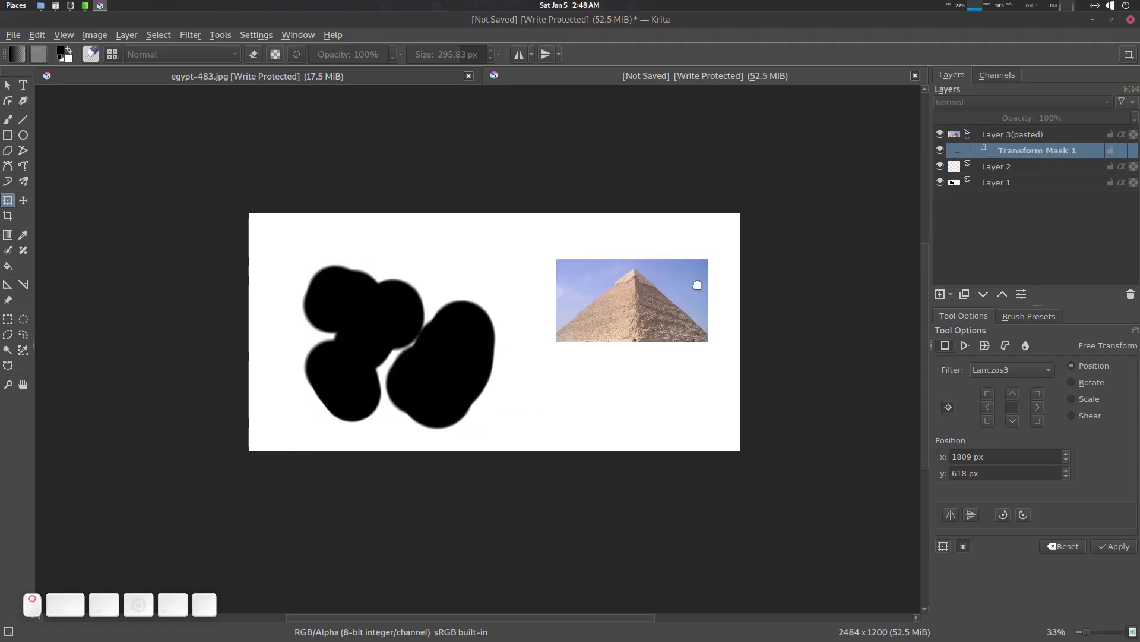
pyautogui.scroll(1, 689, 282)
pyautogui.moveTo(689, 281); pyautogui.dragTo(711, 275)
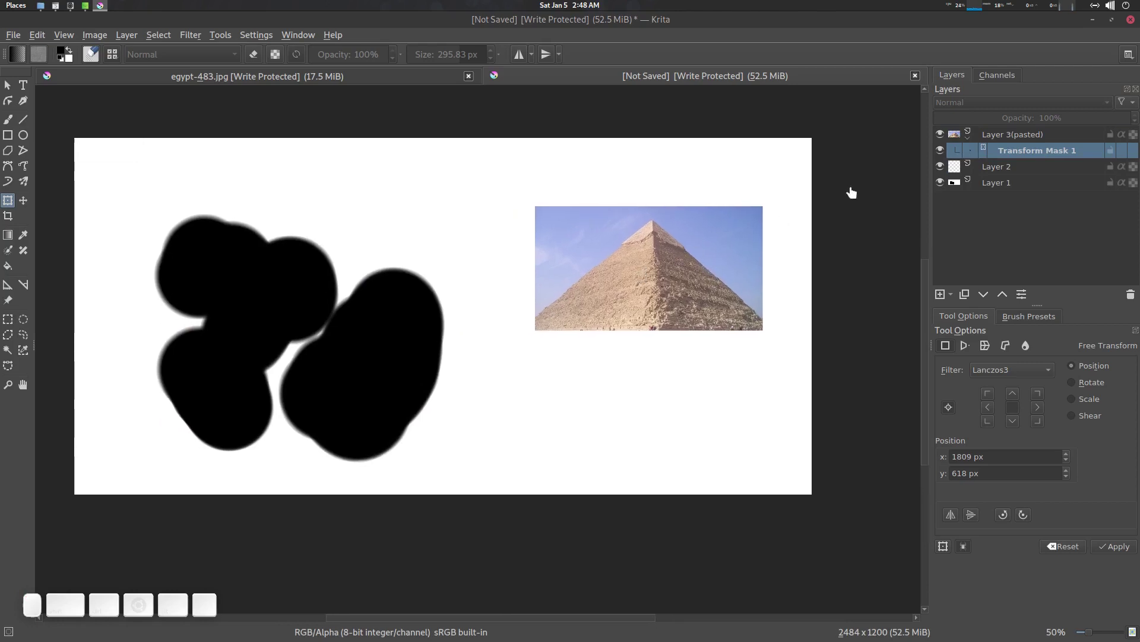
# - Switch to the brush and reduce its size to about 102 px
pyautogui.click(1014, 135)
pyautogui.click(997, 152)
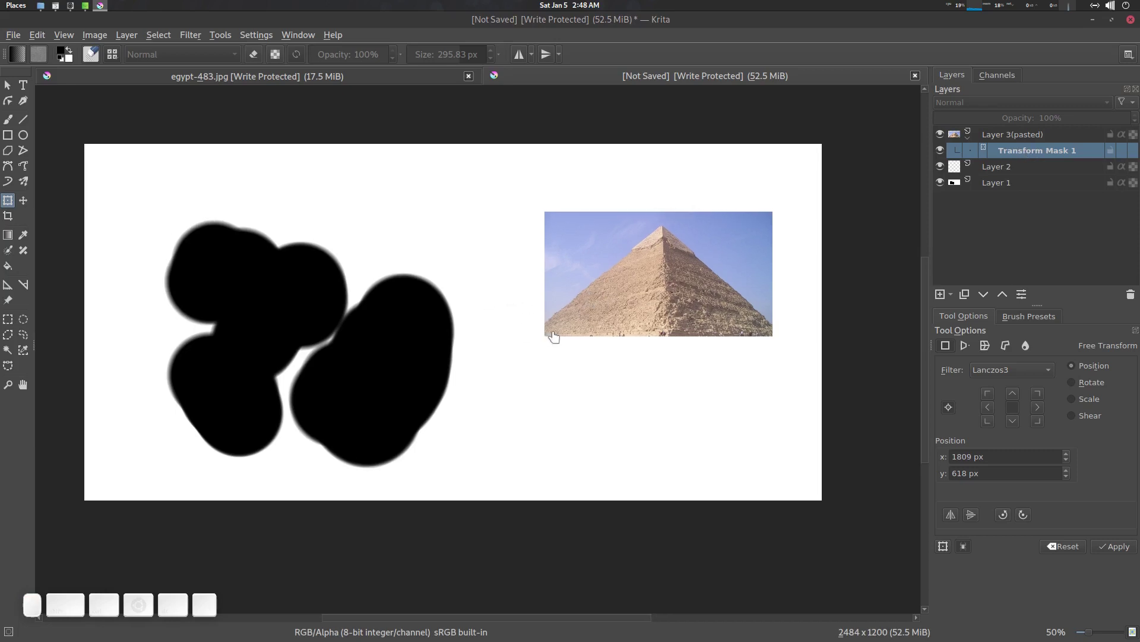
pyautogui.press('b')
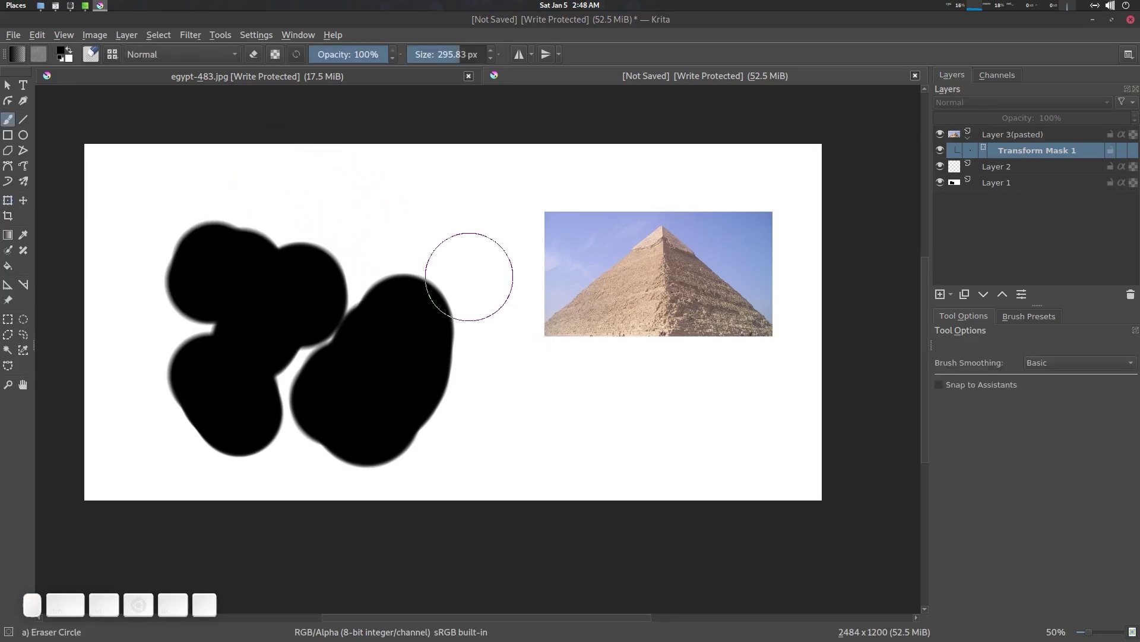
pyautogui.moveTo(670, 384); pyautogui.dragTo(566, 383)
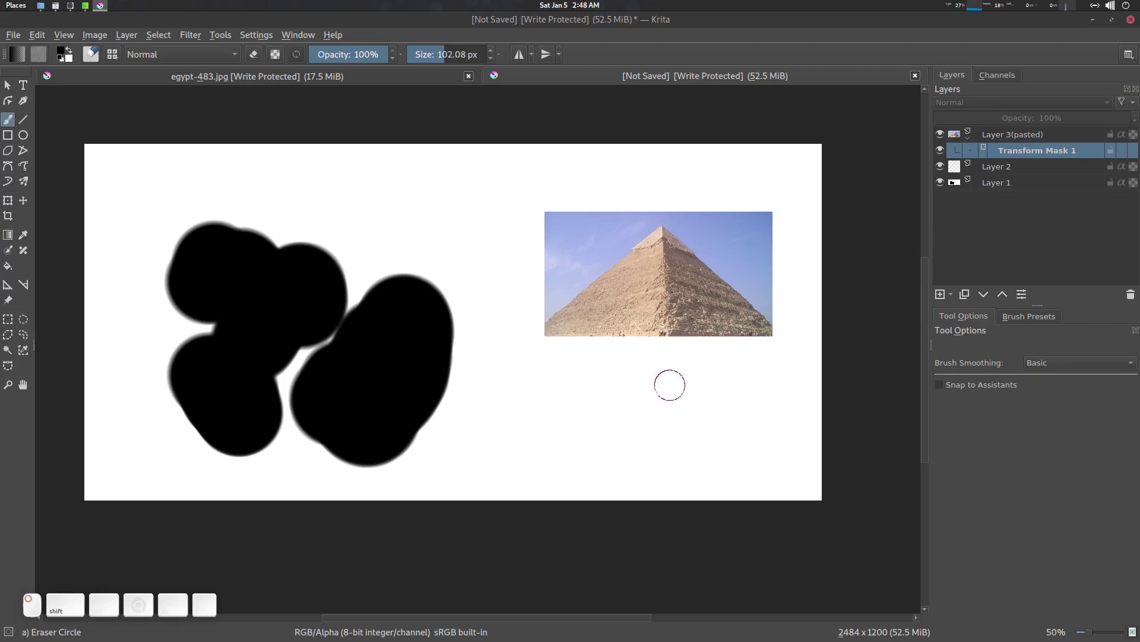
# - Try painting black strokes over the small pyramid on the pasted Layer 3 and undo them
pyautogui.click(1030, 138)
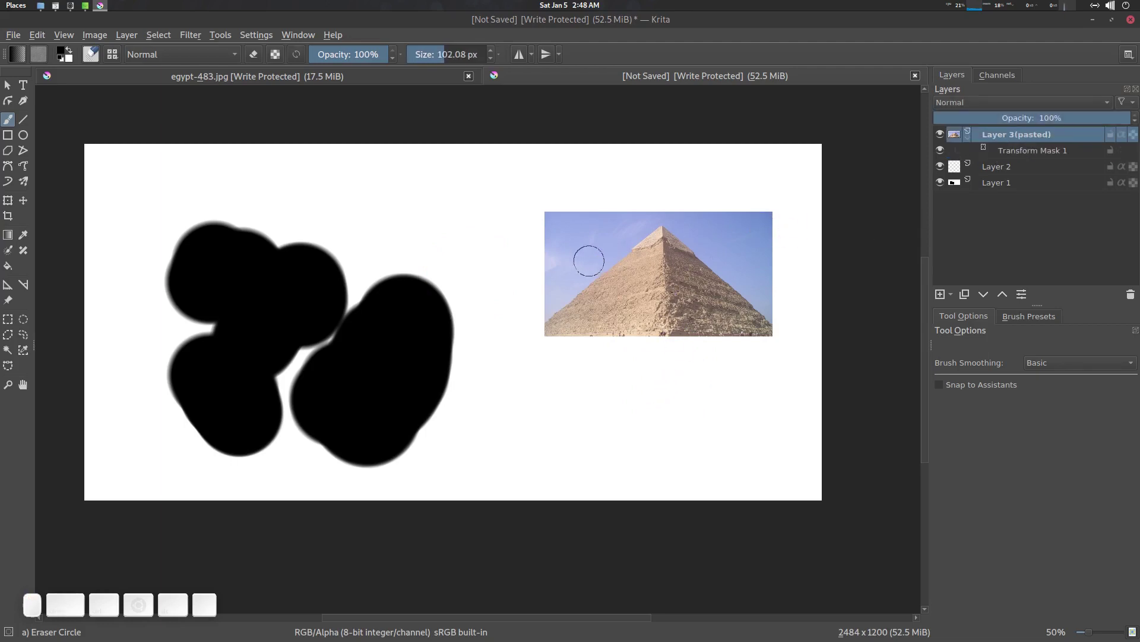
pyautogui.moveTo(588, 256)
pyautogui.mouseDown()
pyautogui.moveTo(631, 261)
pyautogui.moveTo(677, 356)
pyautogui.mouseUp()
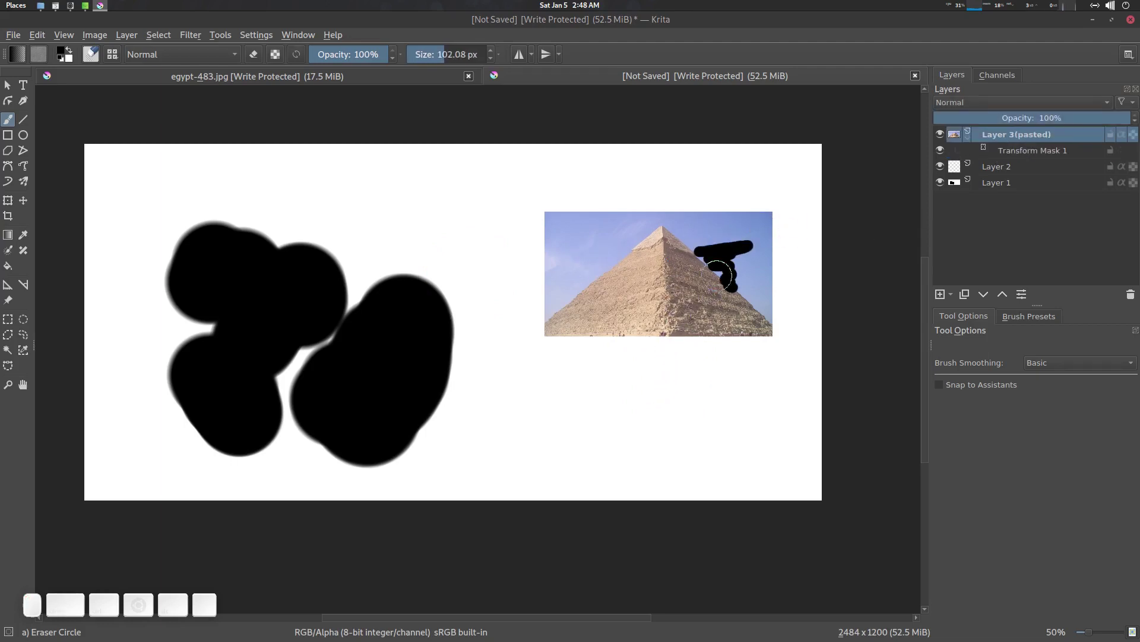
pyautogui.keyDown('ctrl'); pyautogui.click(750, 299); pyautogui.keyUp('ctrl')
pyautogui.hotkey('ctrl', 'z')
pyautogui.hotkey('ctrl', 'z')
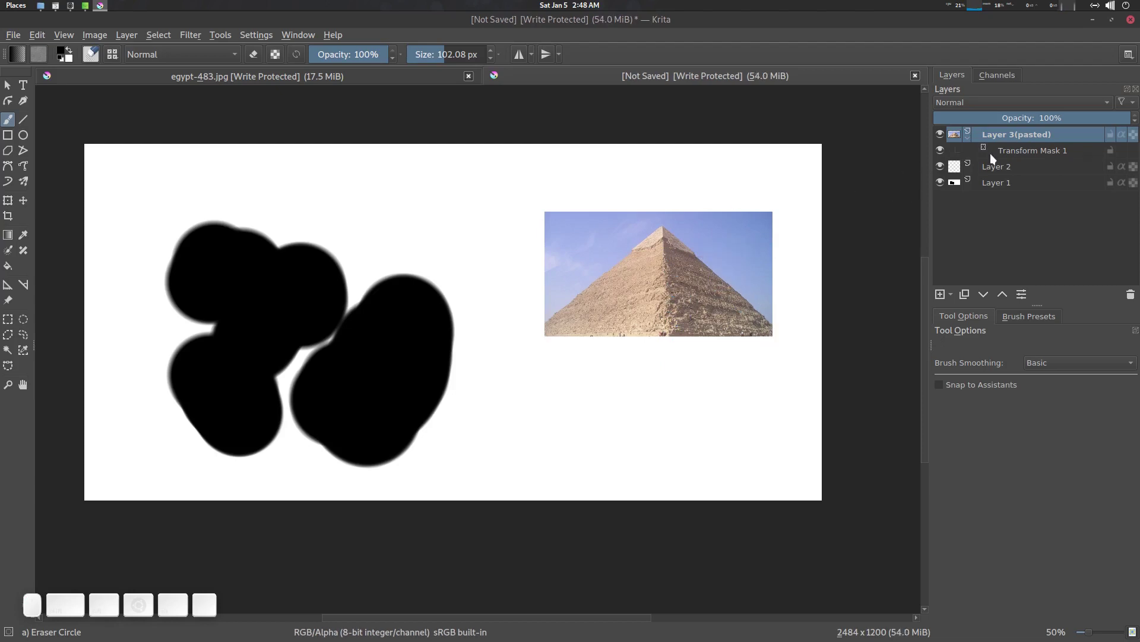
# - Enlarge the pyramid through its transform mask, placing it at about x 1880, y 376 px
pyautogui.click(1025, 151)
pyautogui.scroll(-1, 653, 277)
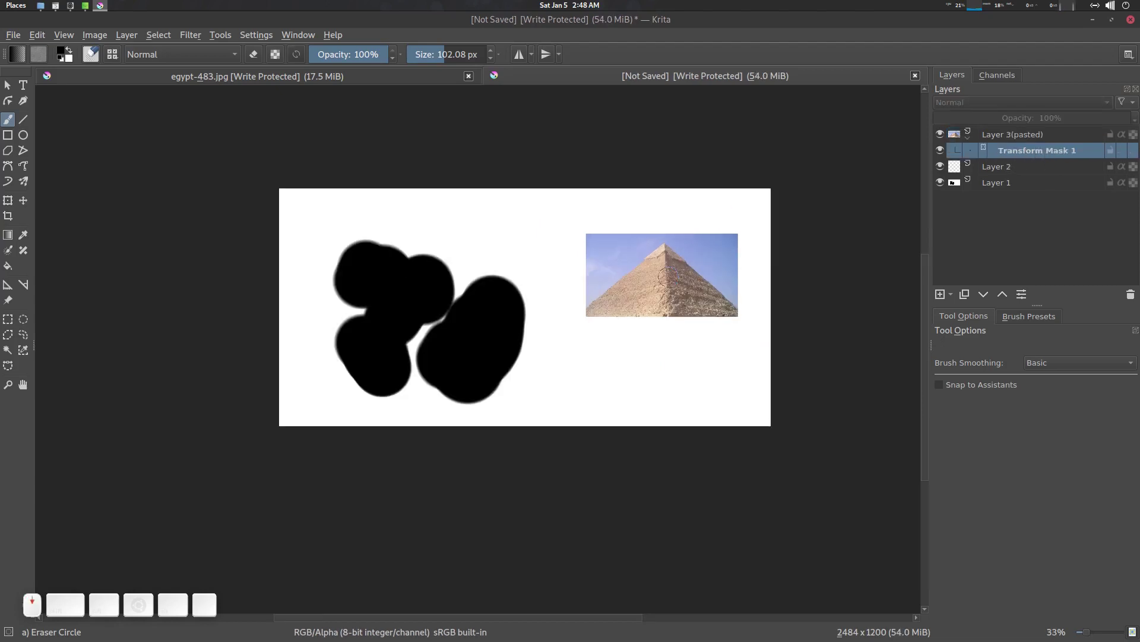
pyautogui.hotkey('ctrl', 't')
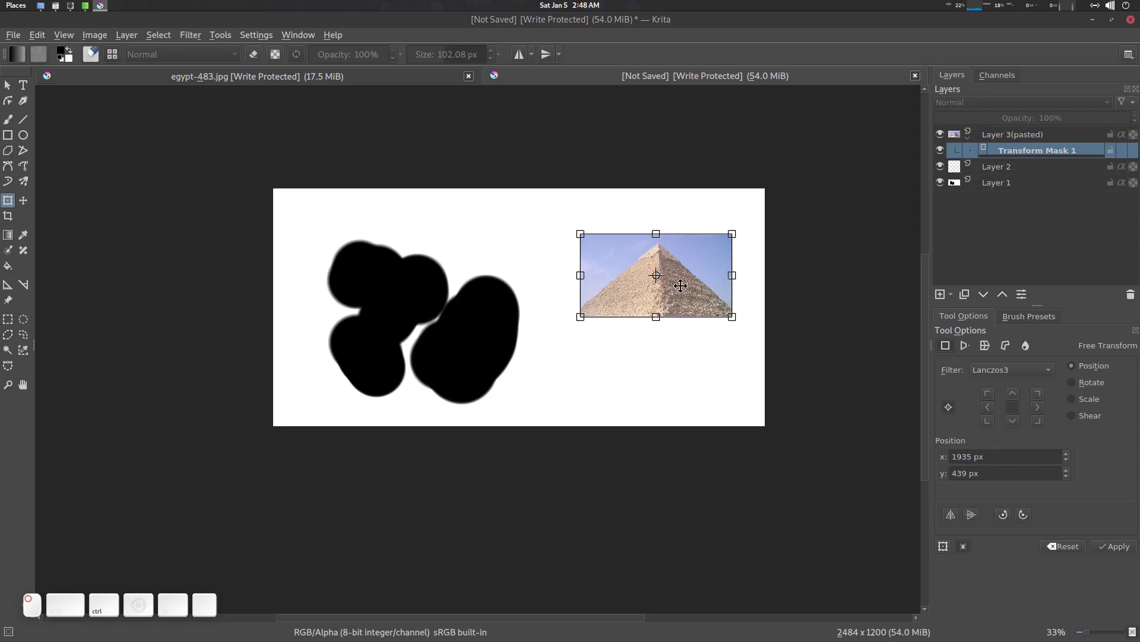
pyautogui.moveTo(732, 317); pyautogui.dragTo(759, 324)
pyautogui.press('Return')
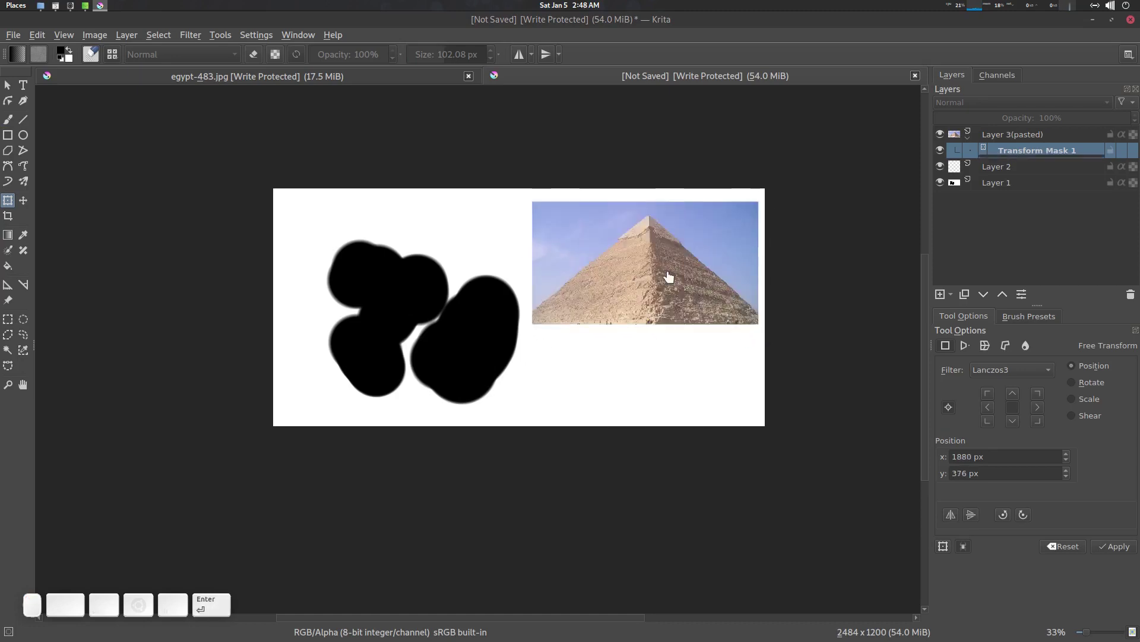
# - Flatten the pasted pyramid layer together with its transform mask
pyautogui.click(1011, 135)
pyautogui.rightClick(1011, 135)
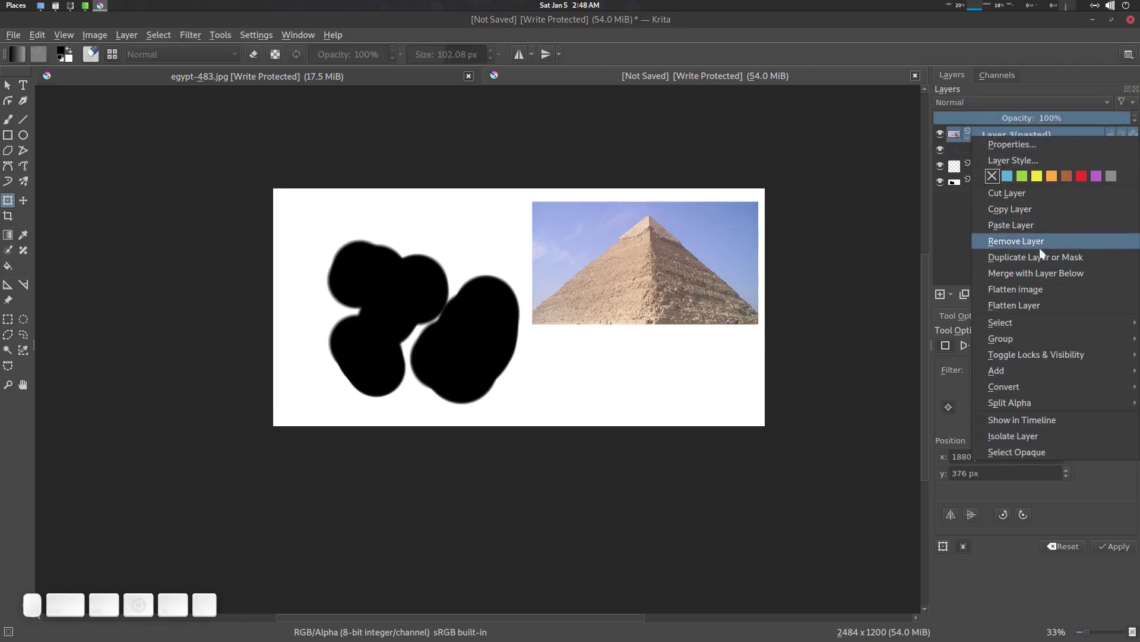
pyautogui.click(1031, 304)
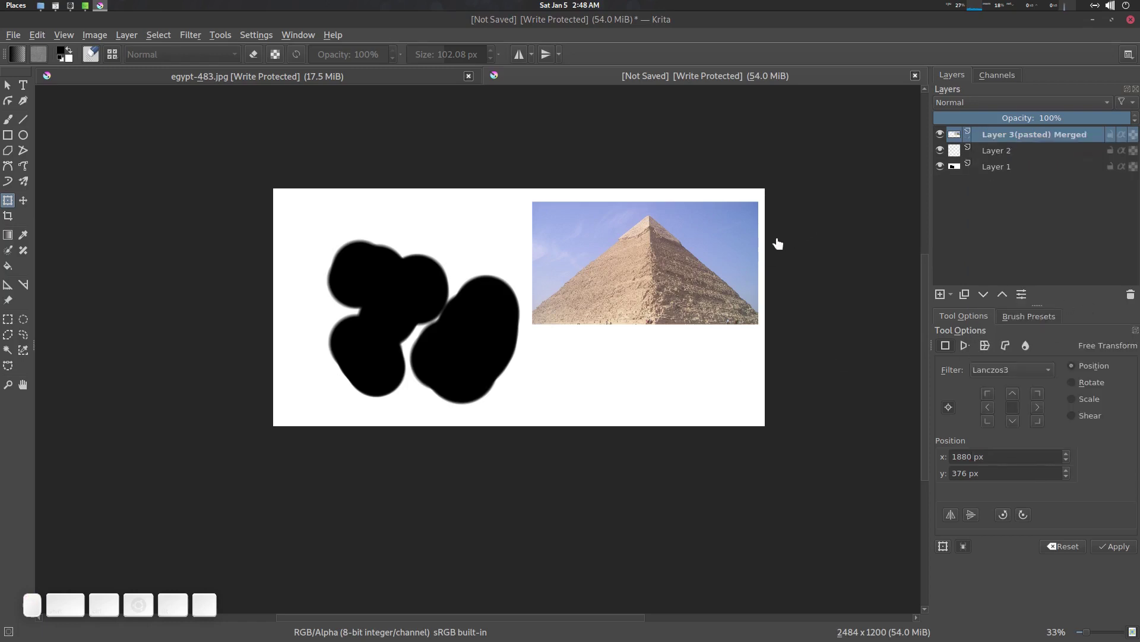
# - Try a short black brush stroke on the flattened pyramid layer and undo it
pyautogui.press('b')
pyautogui.moveTo(657, 274); pyautogui.dragTo(662, 287)
pyautogui.hotkey('ctrl', 'z')
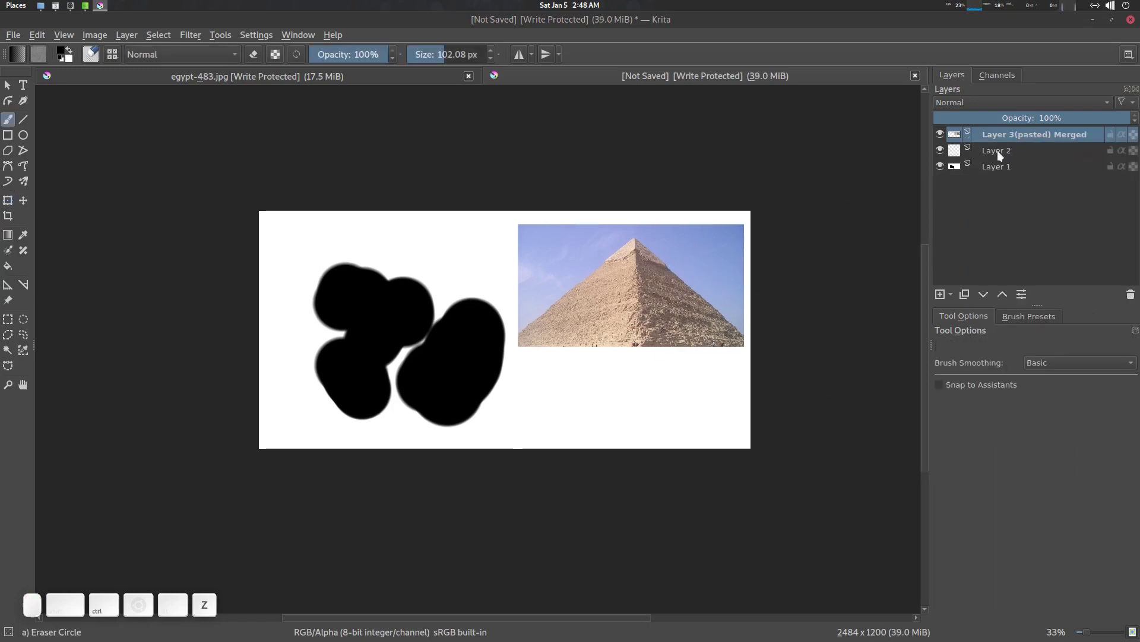
# - Add a transform mask to the merged pyramid layer, try resizing through it, and delete the mask
pyautogui.click(951, 294)
pyautogui.click(996, 472)
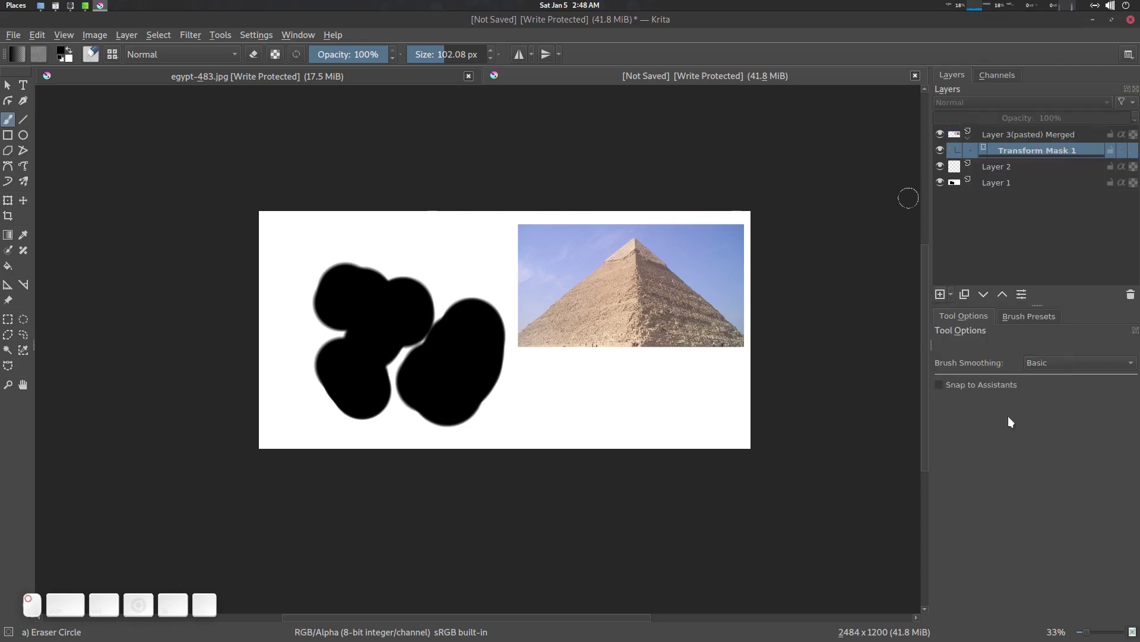
pyautogui.hotkey('ctrl', 't')
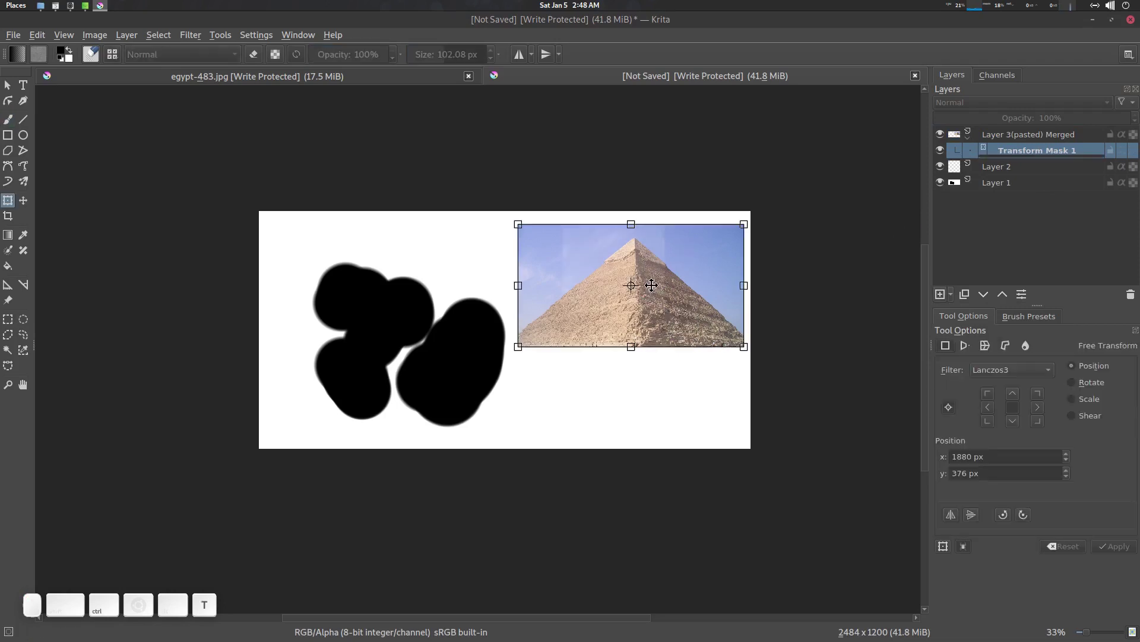
pyautogui.moveTo(746, 349)
pyautogui.mouseDown()
pyautogui.moveTo(713, 326)
pyautogui.moveTo(758, 356)
pyautogui.moveTo(746, 348)
pyautogui.mouseUp()
pyautogui.press('Escape')
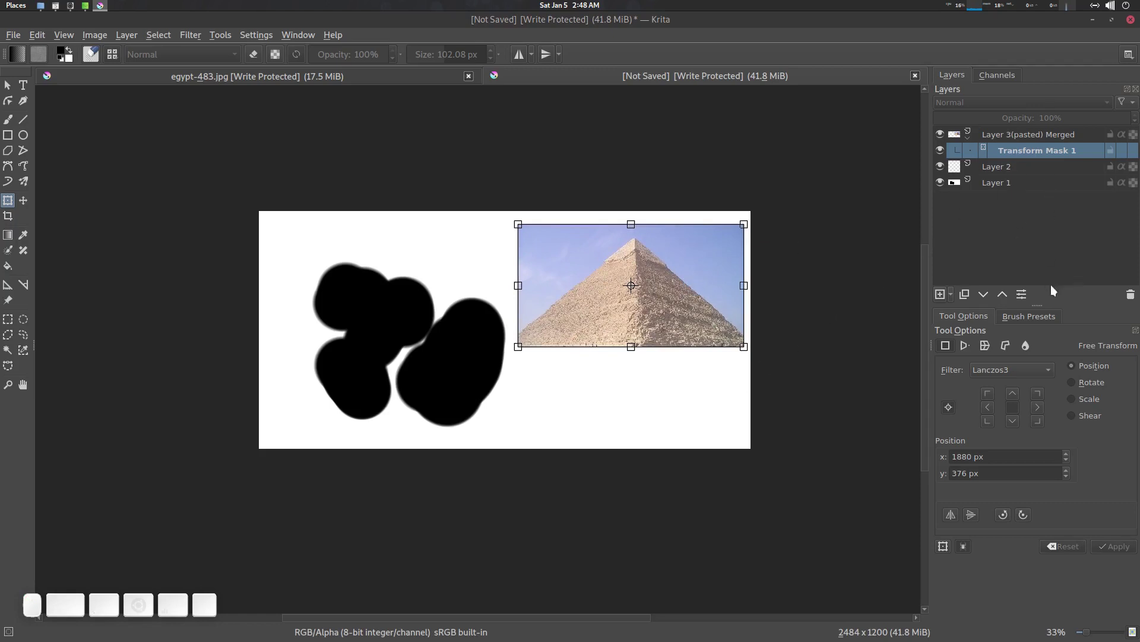
pyautogui.click(1131, 295)
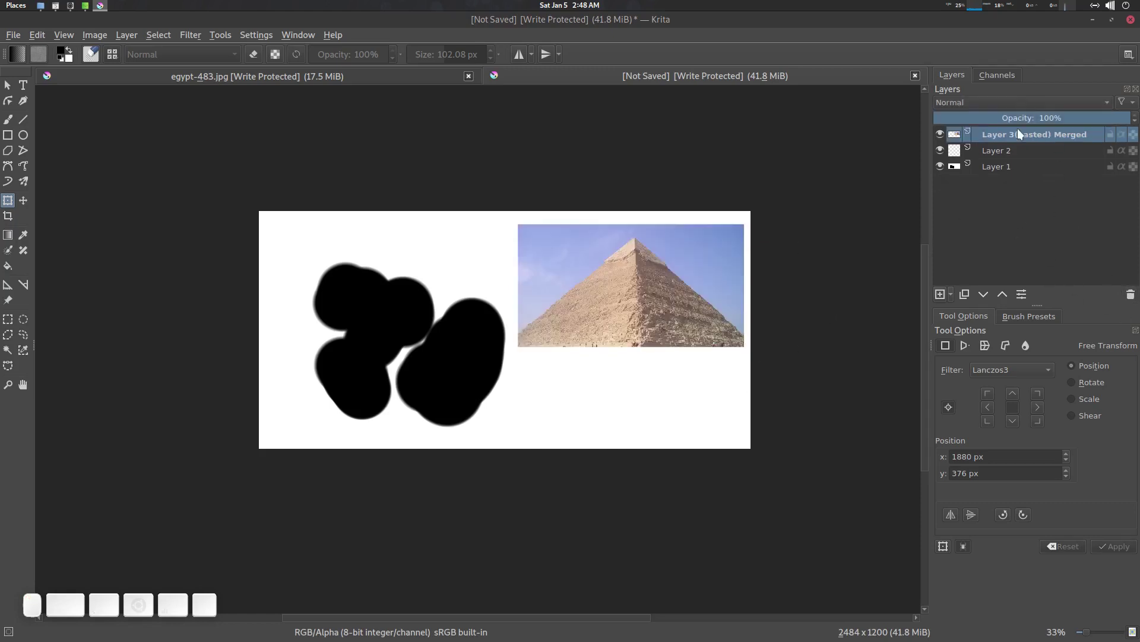
# - Paint a short curved black stroke down the pyramid's shaded face on the merged layer
pyautogui.scroll(1, 647, 309)
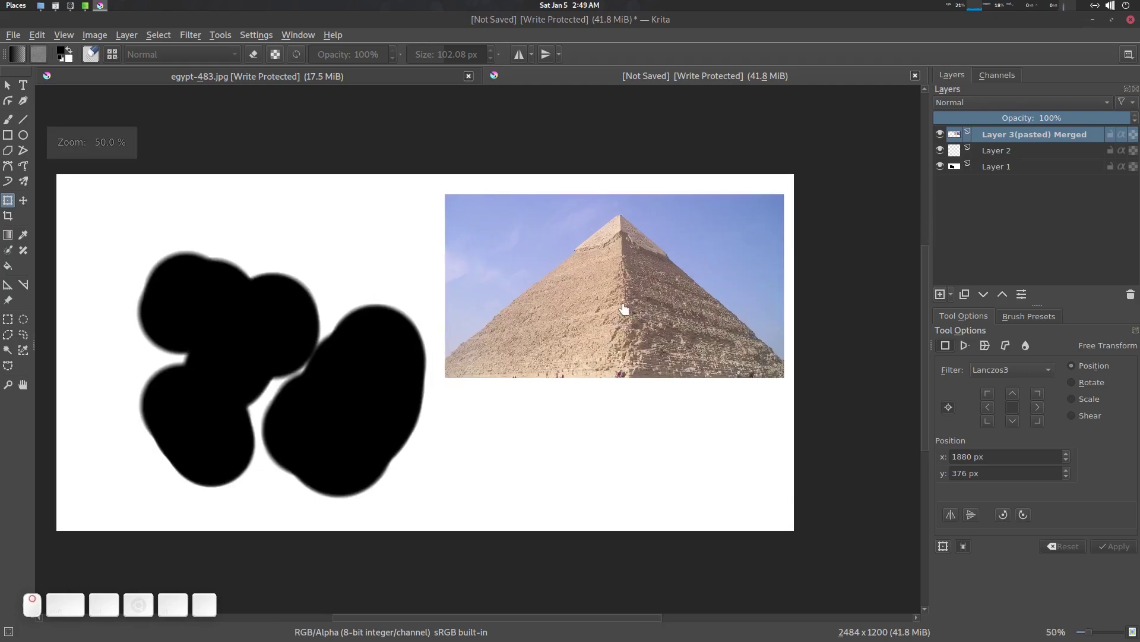
pyautogui.press('b')
pyautogui.moveTo(637, 267)
pyautogui.mouseDown()
pyautogui.moveTo(652, 291)
pyautogui.moveTo(647, 325)
pyautogui.mouseUp()
# - Add a transform mask to the merged pyramid layer and select it
pyautogui.click(951, 294)
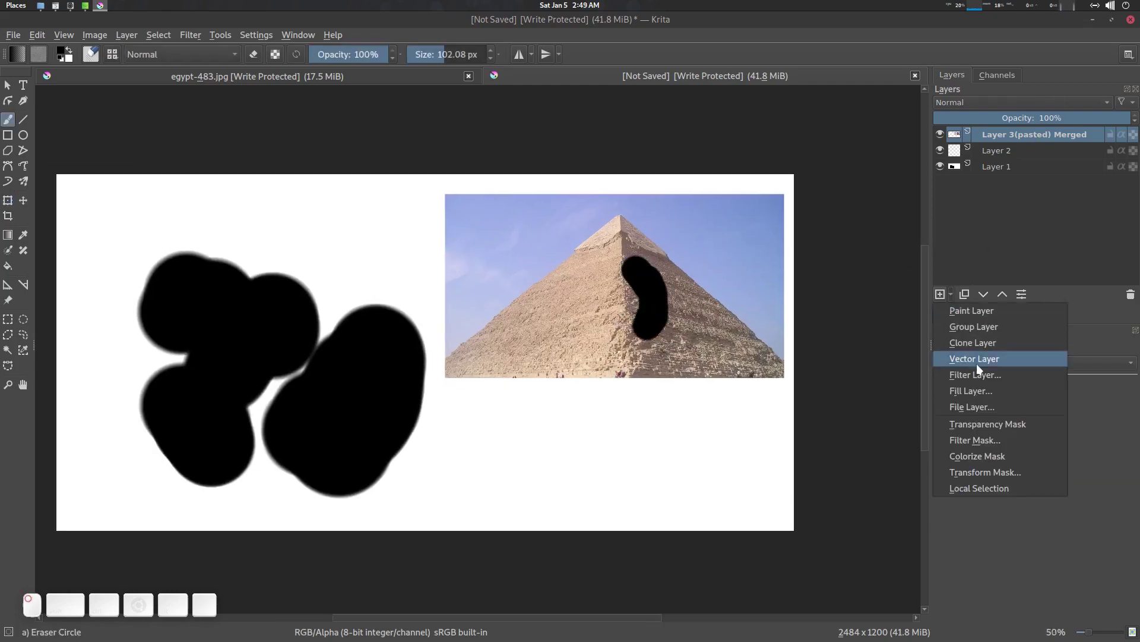
pyautogui.click(1017, 470)
pyautogui.click(1039, 153)
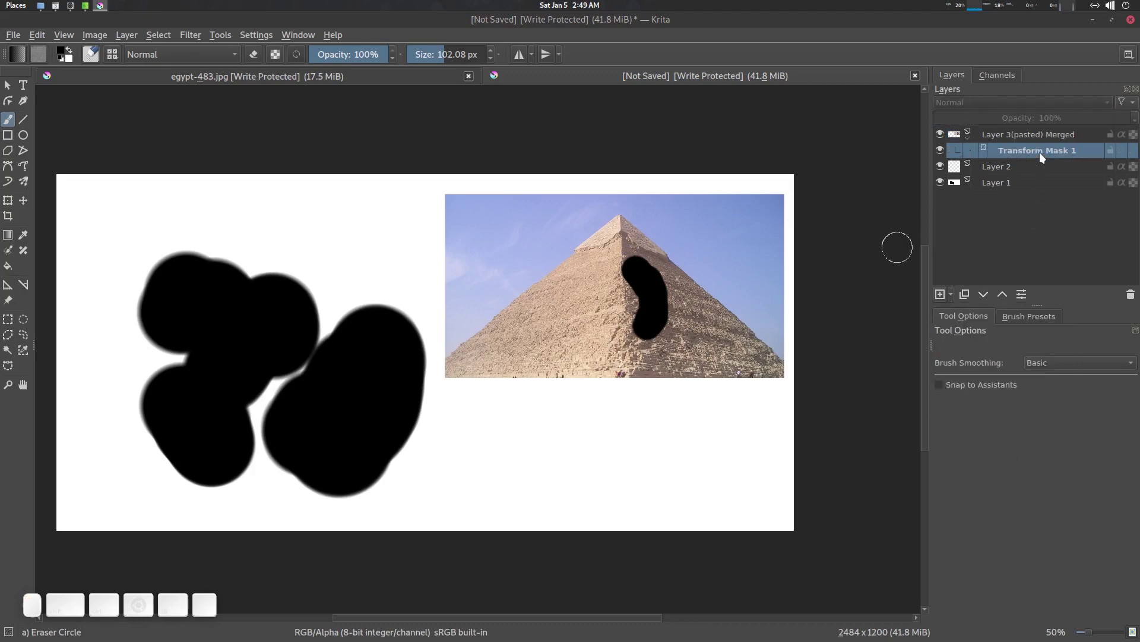
# - Try enlarging the pyramid through the new transform mask and moving it to about x 1725, y 565 px, and undo the change
pyautogui.hotkey('ctrl', 't')
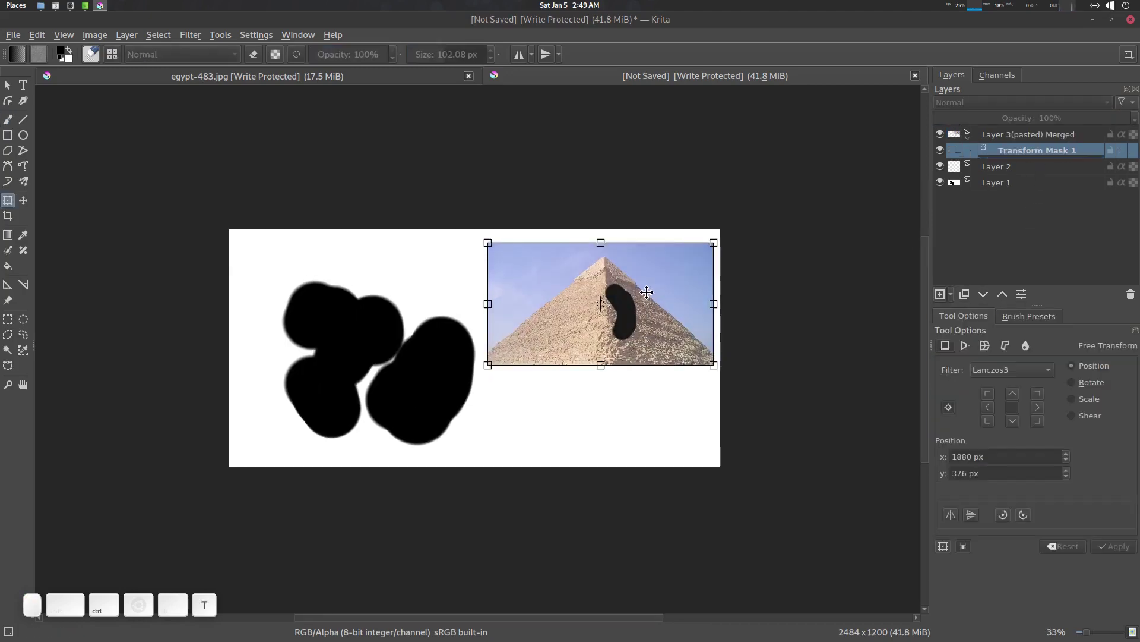
pyautogui.moveTo(714, 367); pyautogui.dragTo(840, 435)
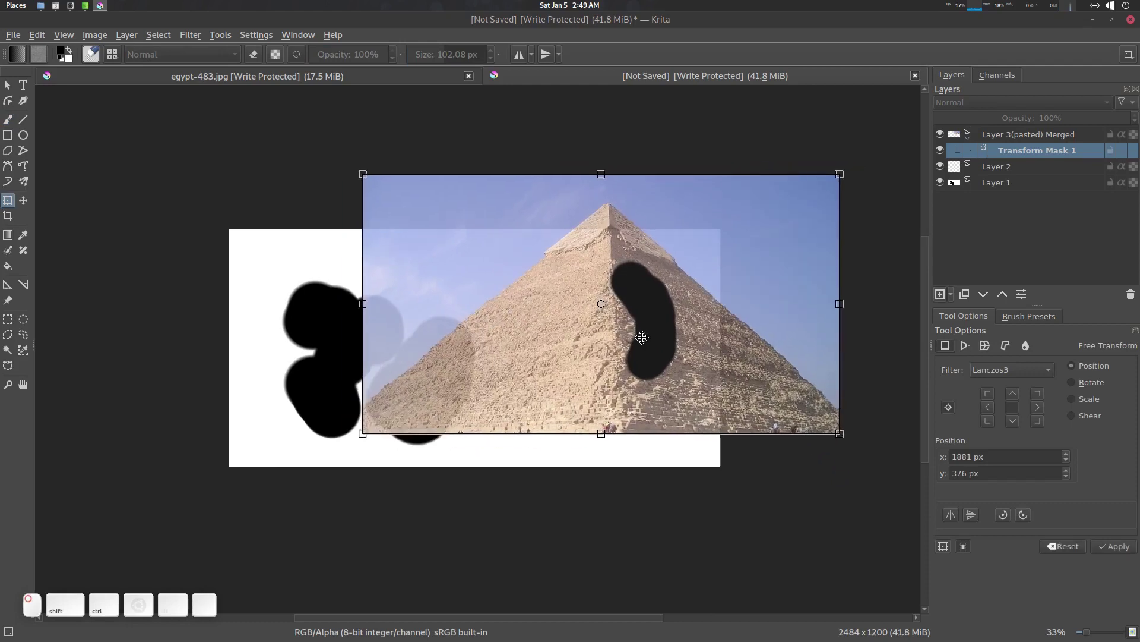
pyautogui.moveTo(641, 337); pyautogui.dragTo(612, 375)
pyautogui.press('Return')
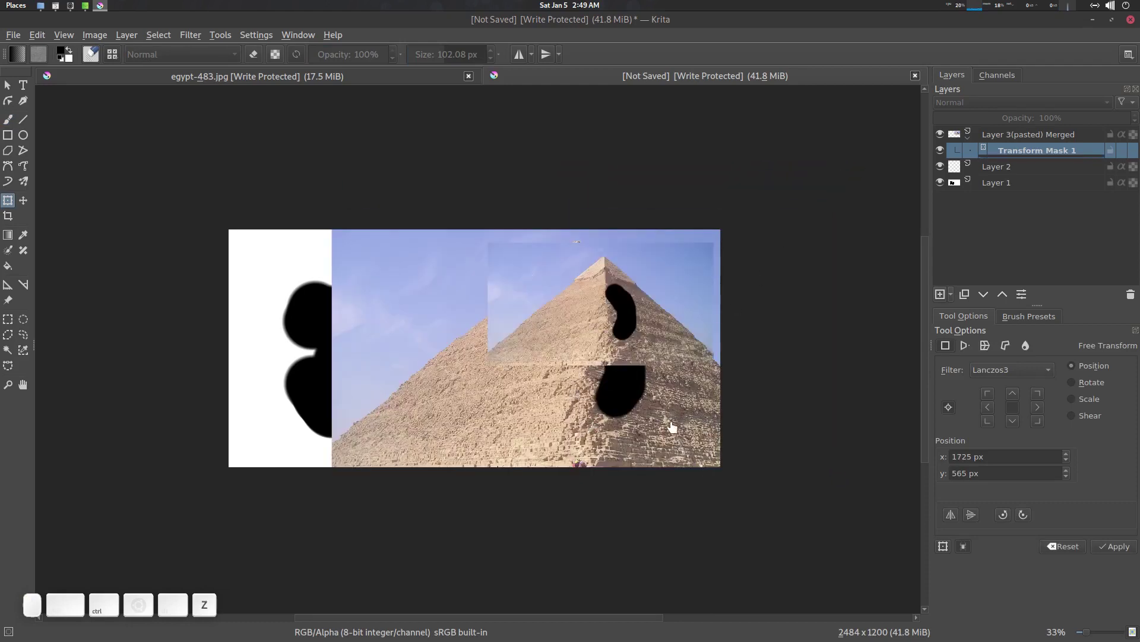
pyautogui.hotkey('ctrl', 'z')
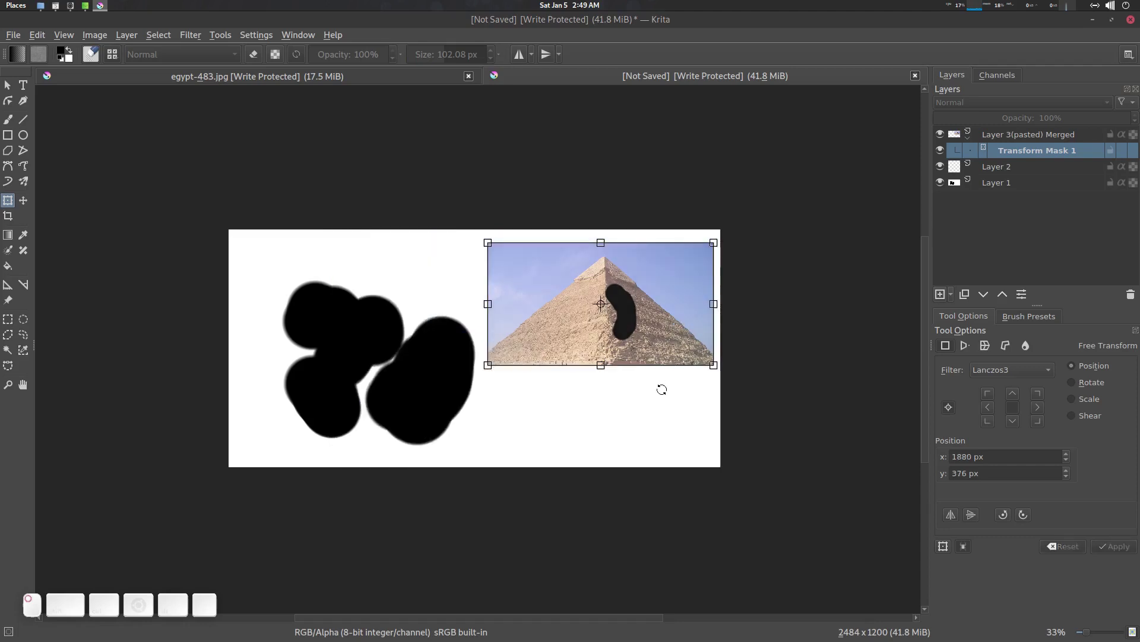
# - Shrink the pyramid through its transform mask to about half its size and move it to about x 2015, y 346 px
pyautogui.moveTo(714, 370); pyautogui.dragTo(672, 340)
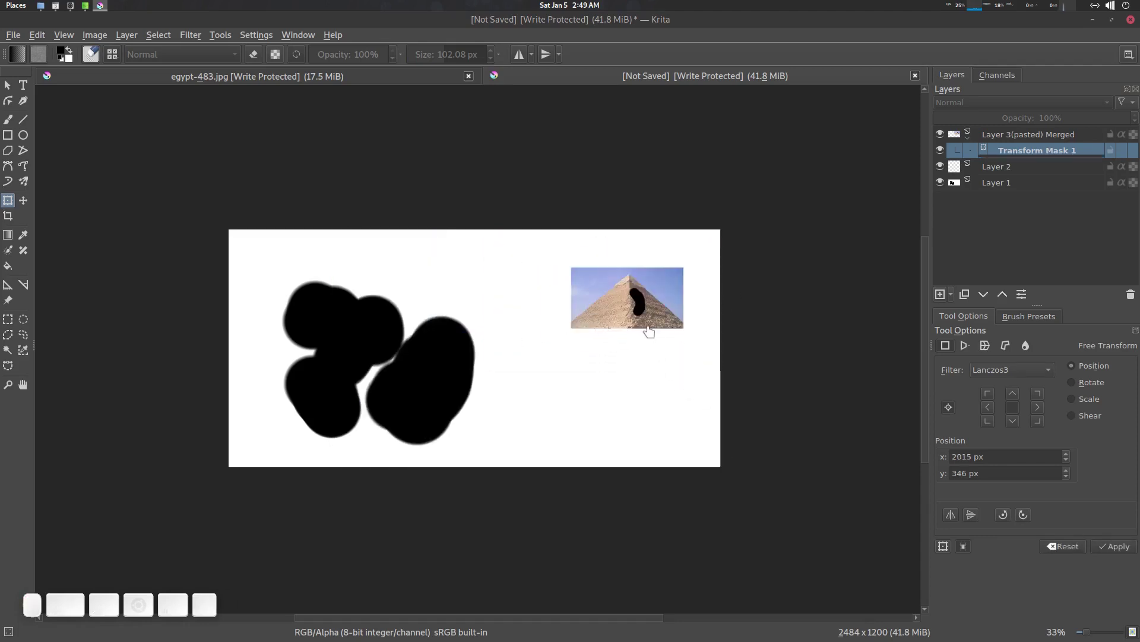
pyautogui.scroll(6, 630, 306)
pyautogui.scroll(-4, 626, 298)
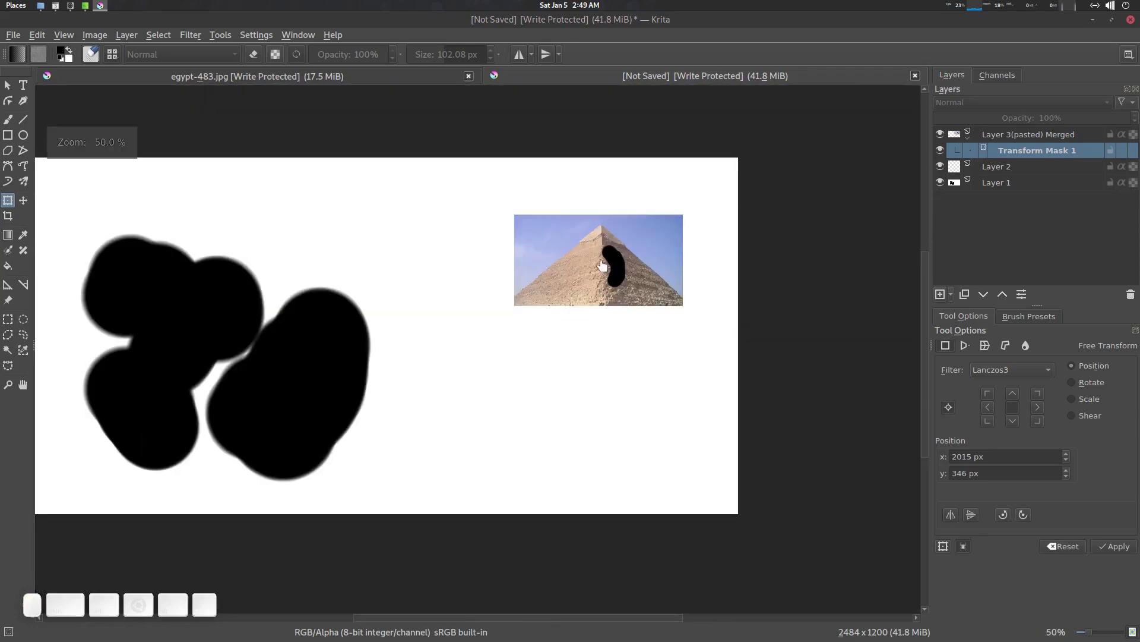
pyautogui.scroll(2, 618, 291)
pyautogui.scroll(-2, 609, 285)
pyautogui.scroll(-2, 665, 285)
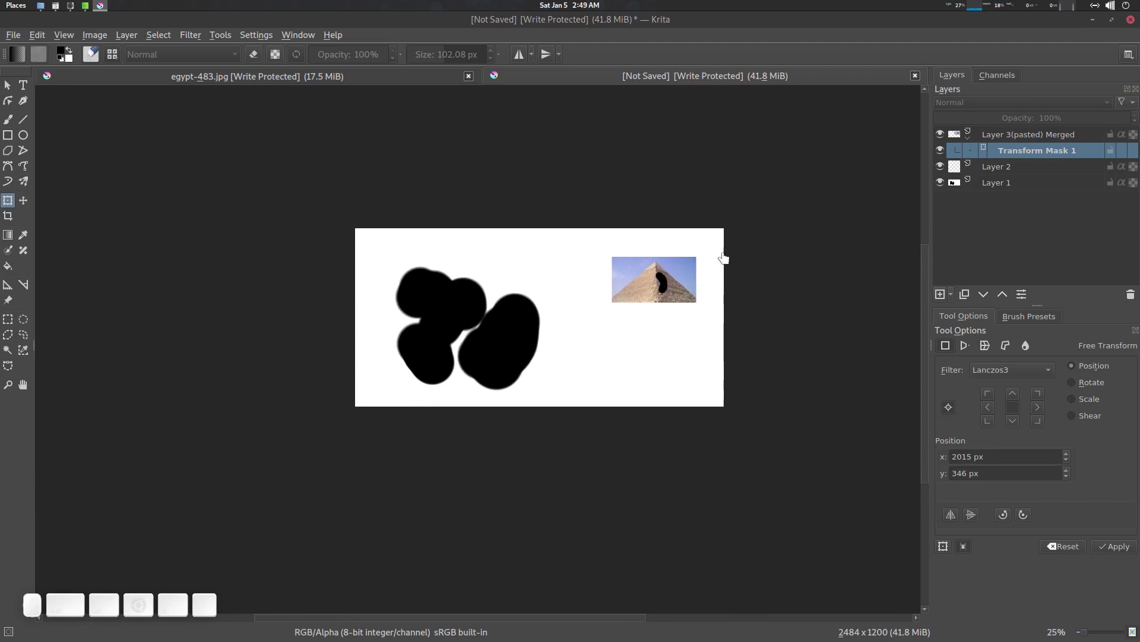
# - Switch to the topic outline in Sublime Text and look up the Transparency mask entry
pyautogui.moveTo(40, 6)
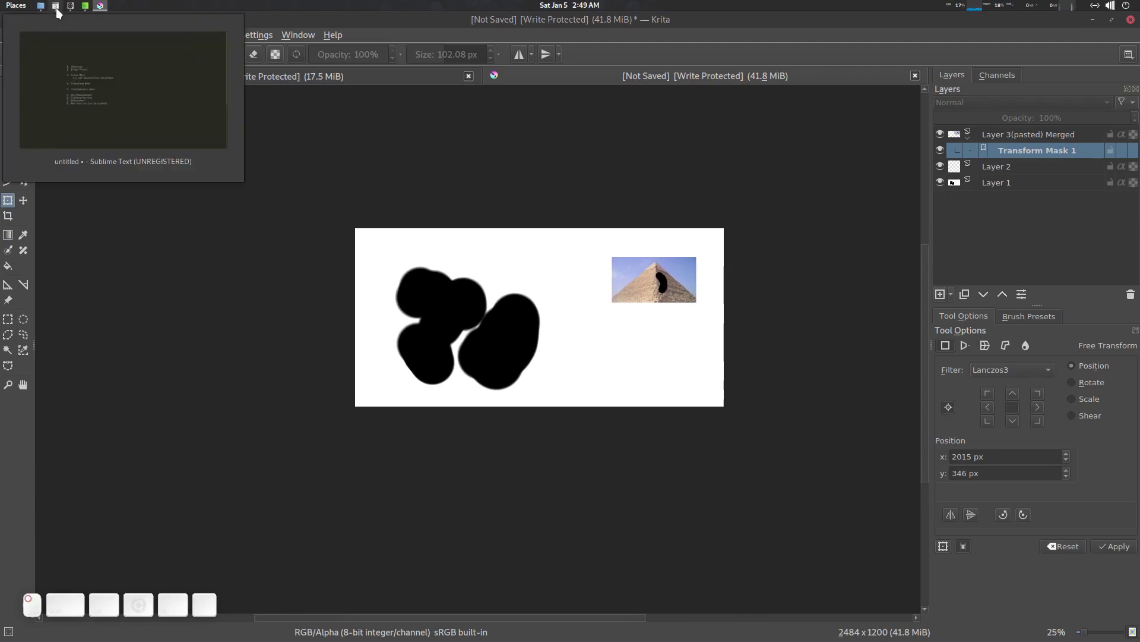
pyautogui.click(220, 164)
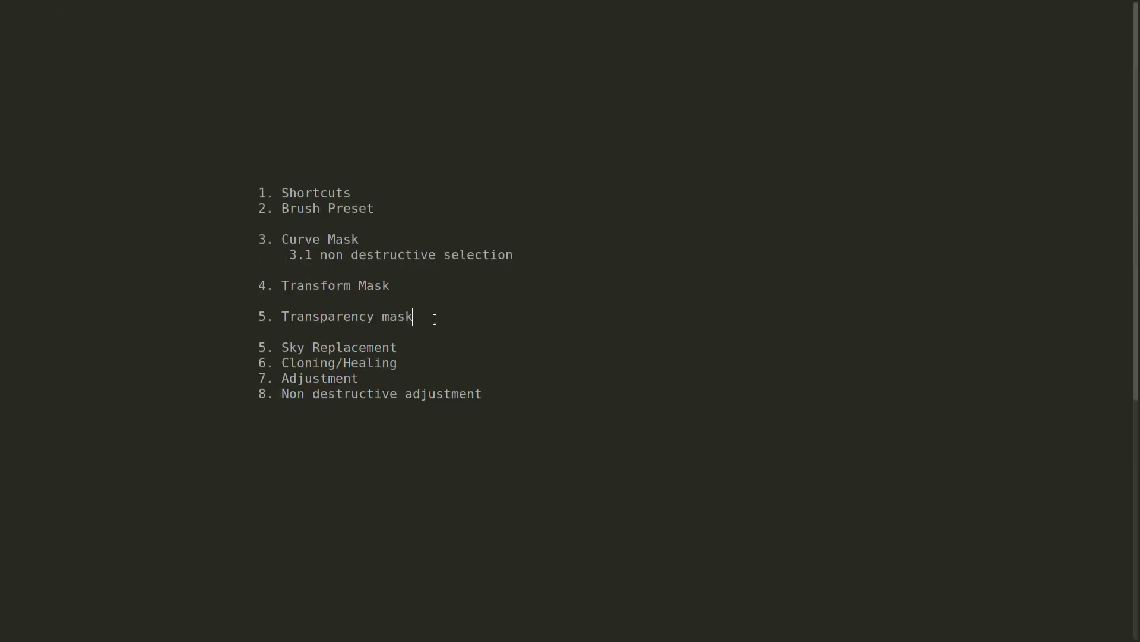
pyautogui.moveTo(435, 320); pyautogui.dragTo(351, 317)
pyautogui.click(382, 315)
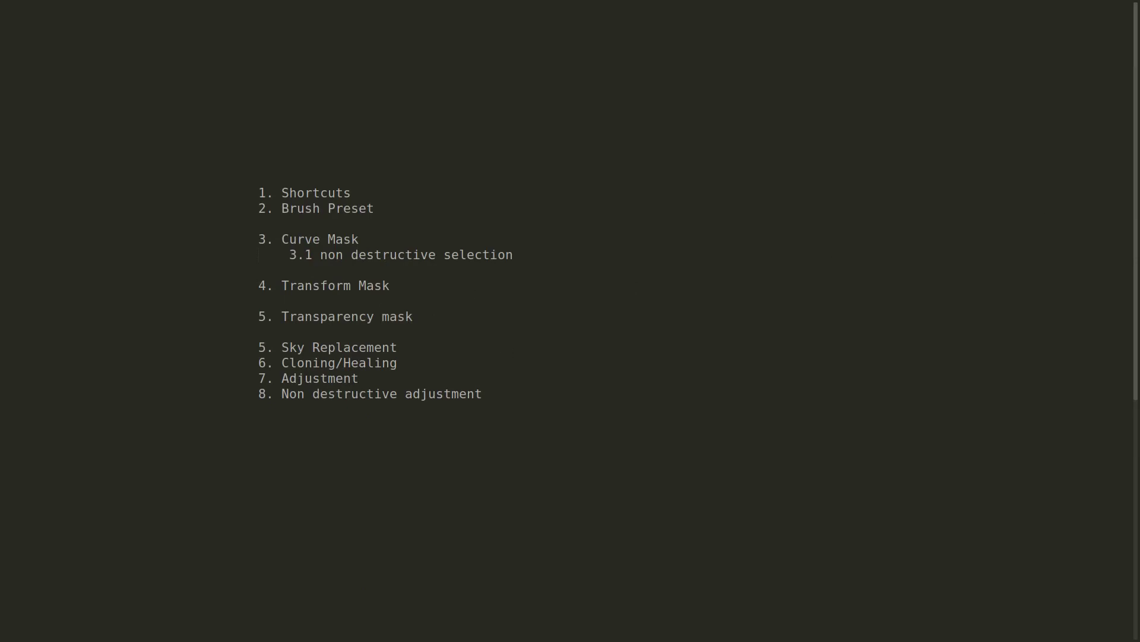